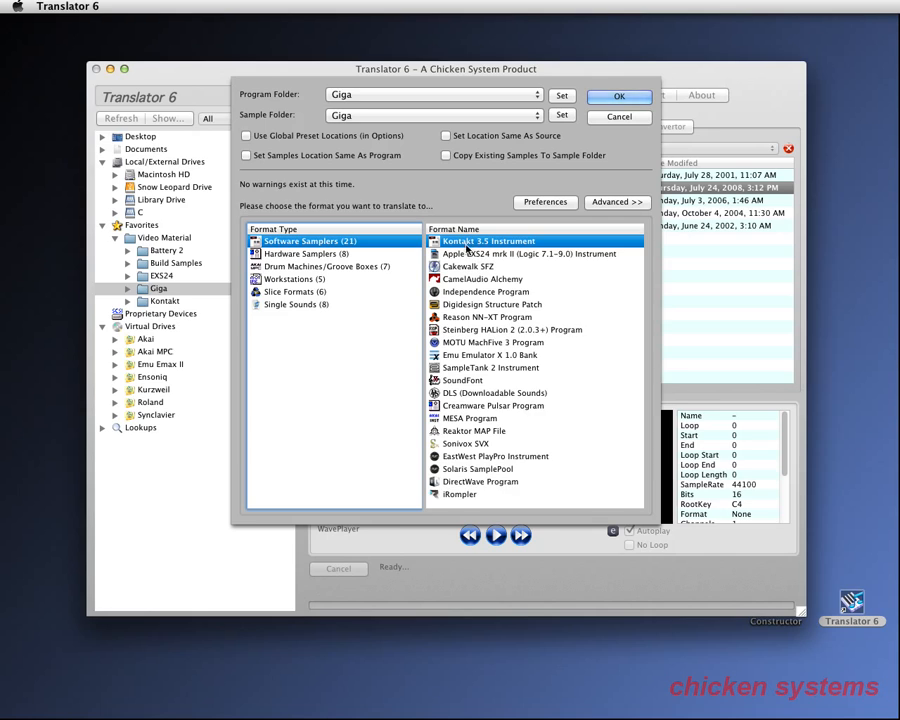
left_click(470, 252)
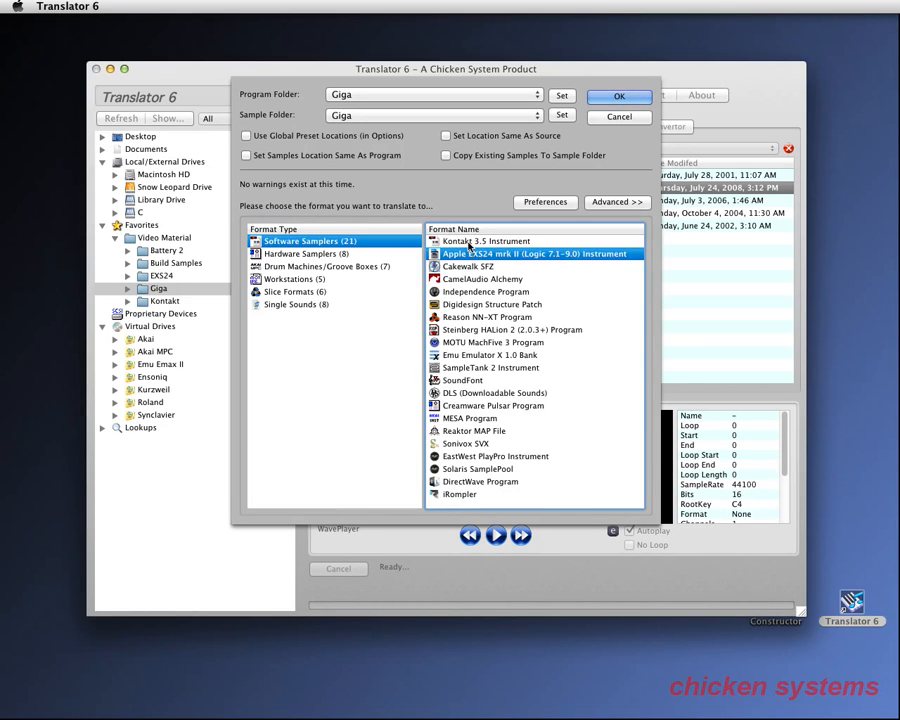
left_click(468, 242)
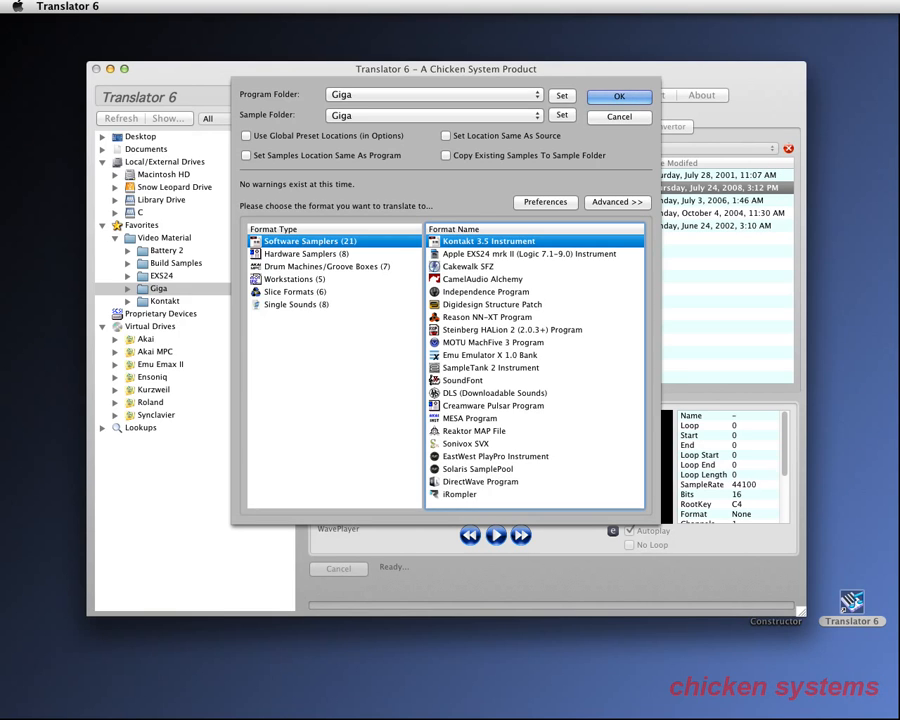
left_click(618, 117)
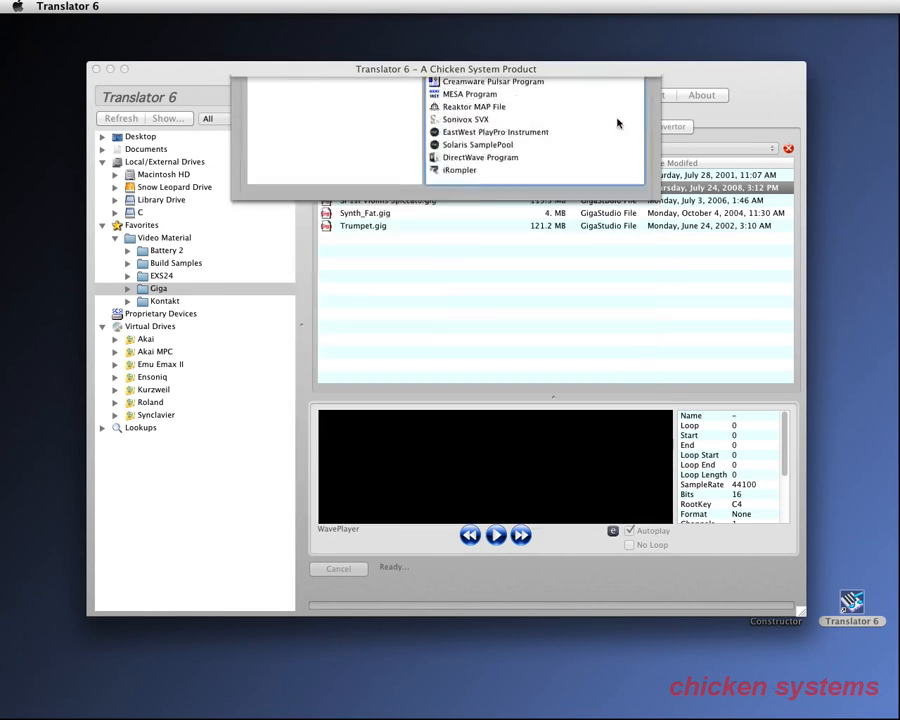
Check which source file types Bulk Export offers for the Battery 2 folder in Video Material, and cancel the export.
left_click(158, 238)
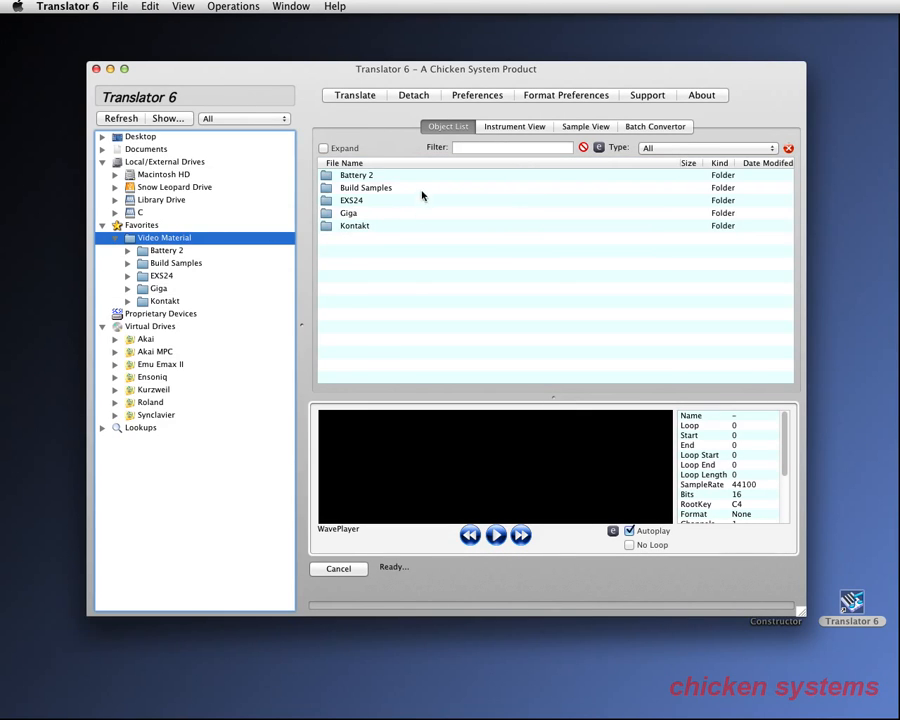
double_click(366, 177)
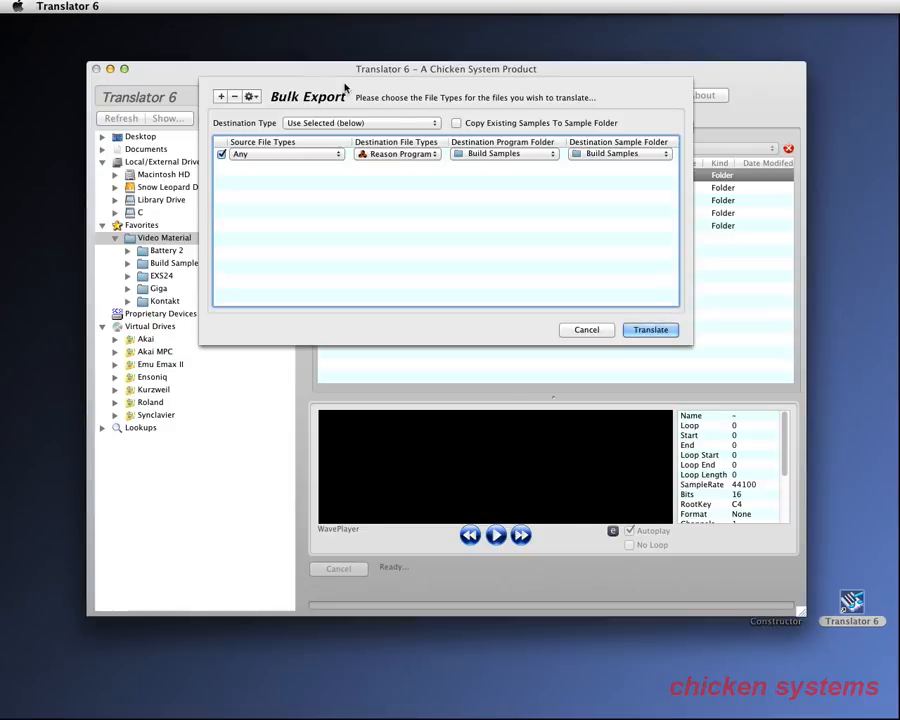
left_click(314, 155)
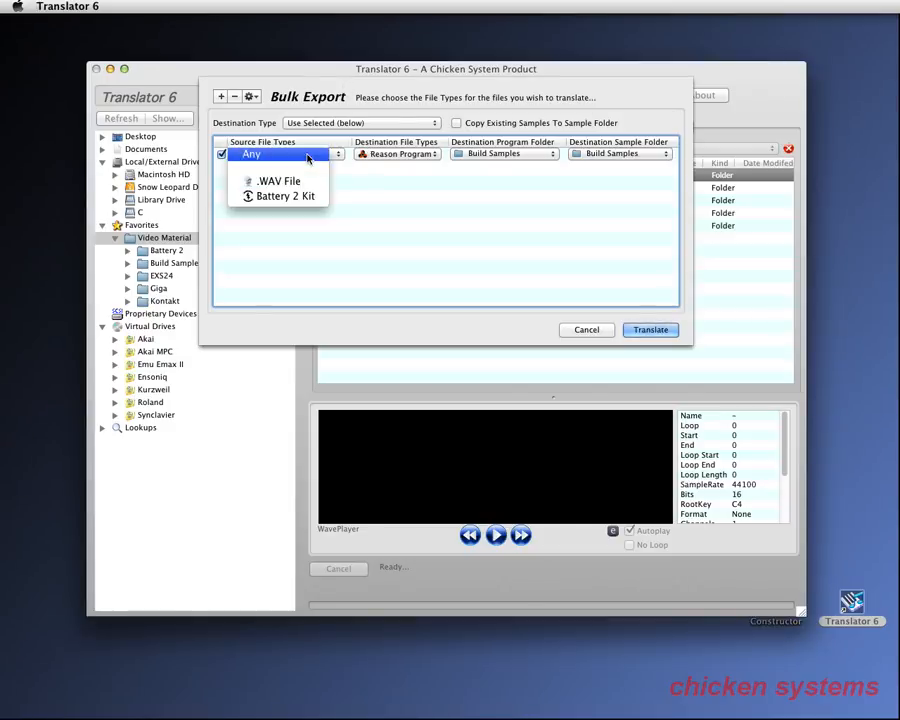
left_click(308, 155)
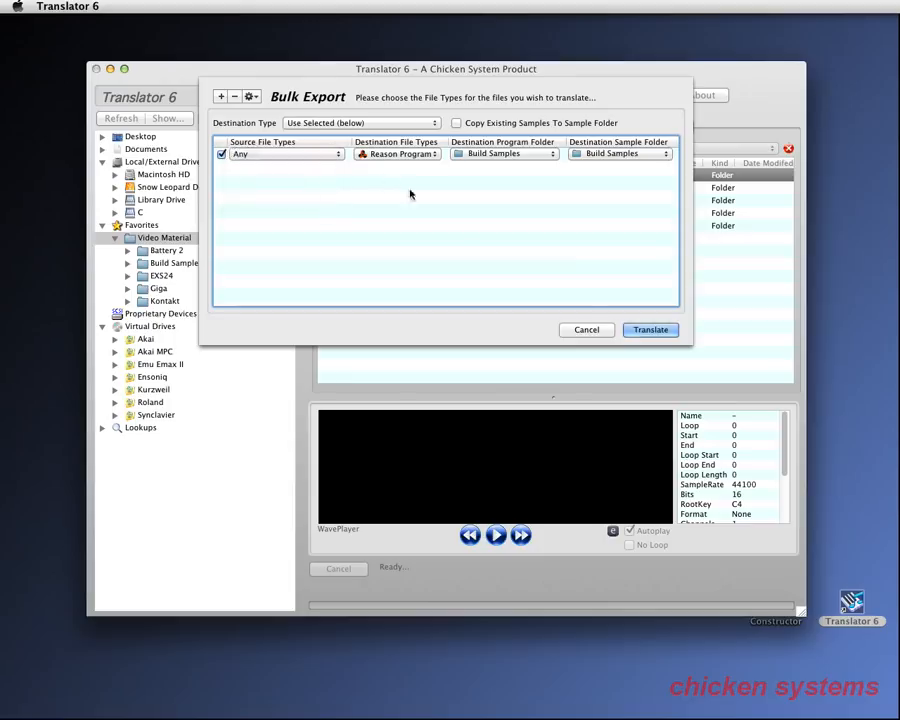
left_click(586, 330)
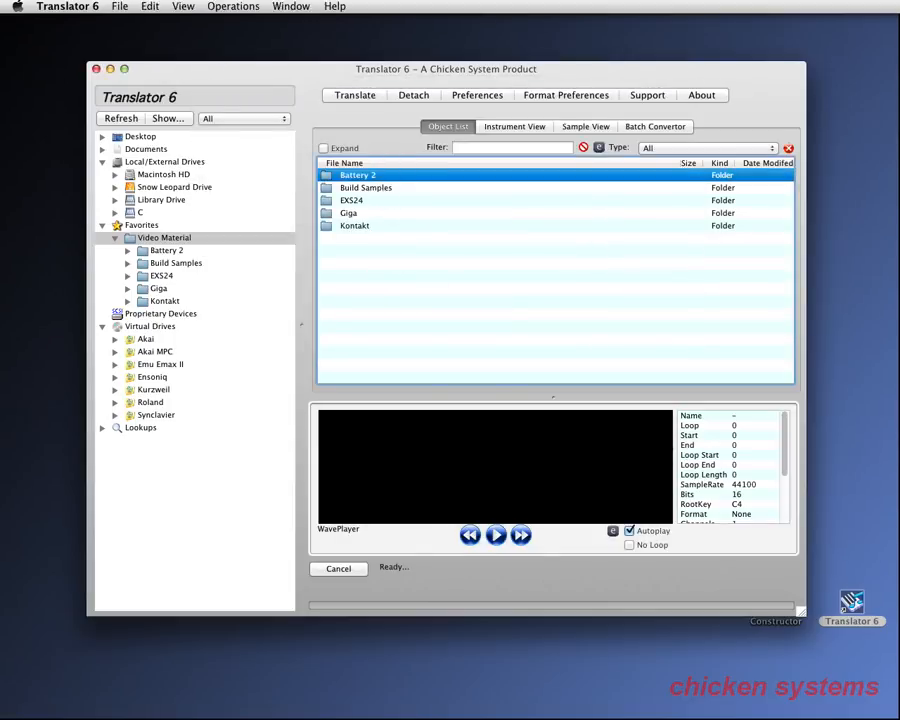
Open the translation settings for Mens Choir V.2.1.gig from the Giga folder.
key("super+Tab")
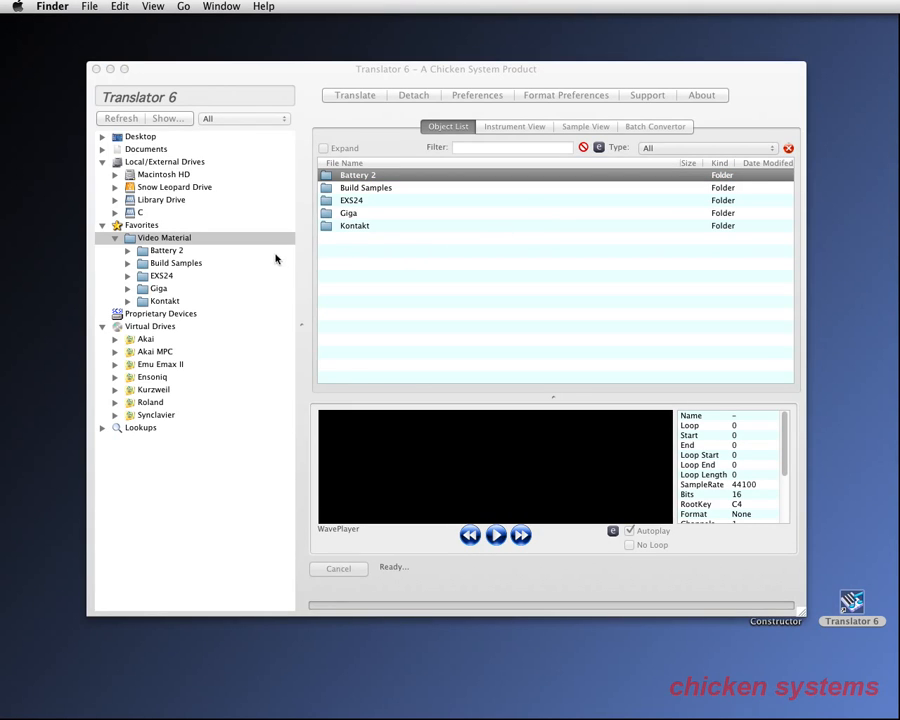
left_click(157, 289)
left_click(157, 289)
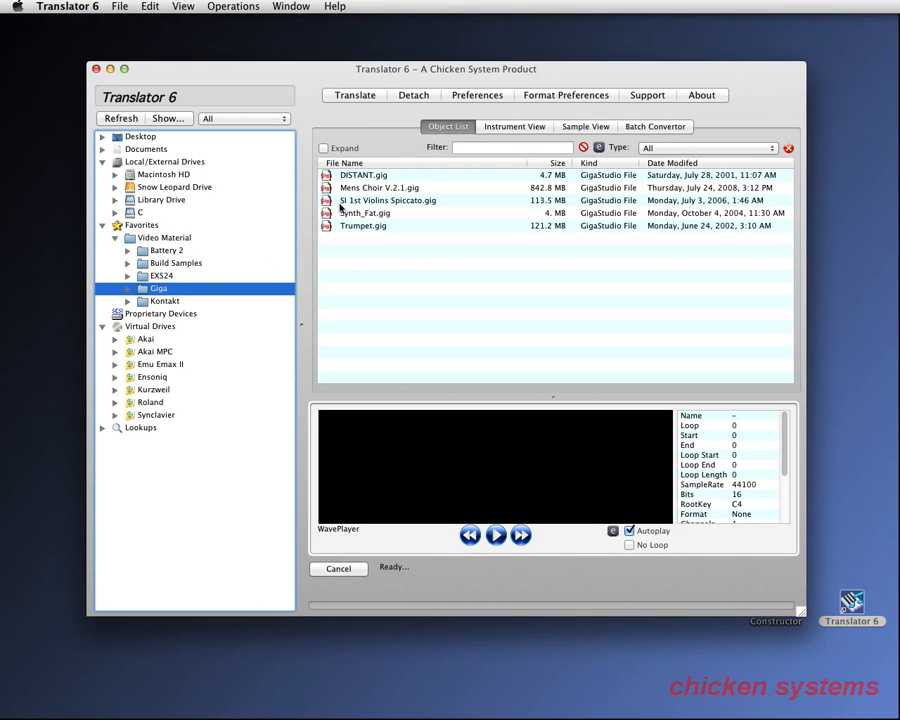
left_click(375, 189)
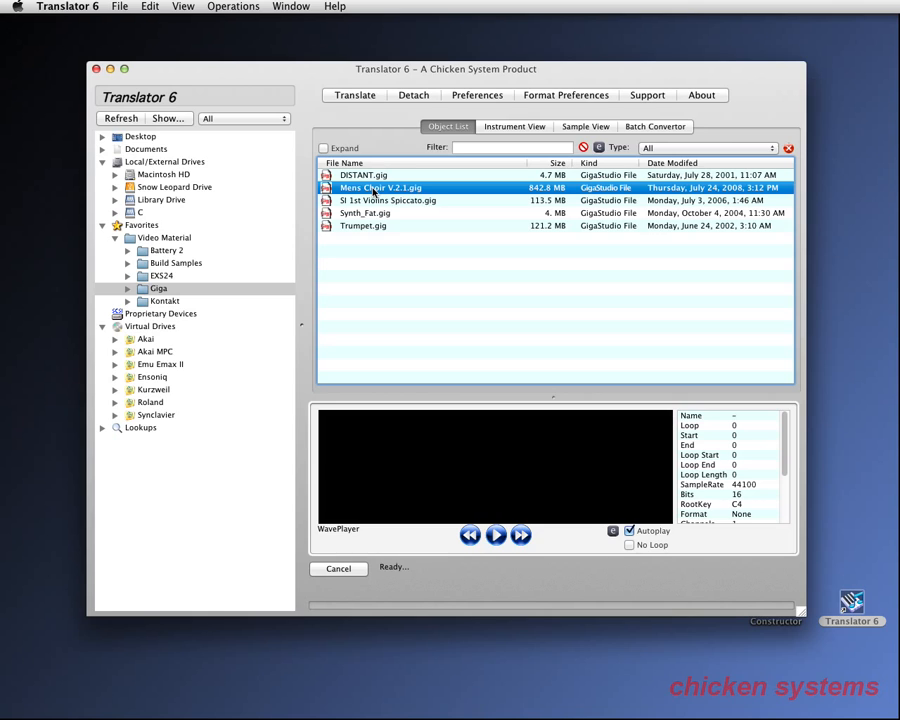
left_click(355, 95)
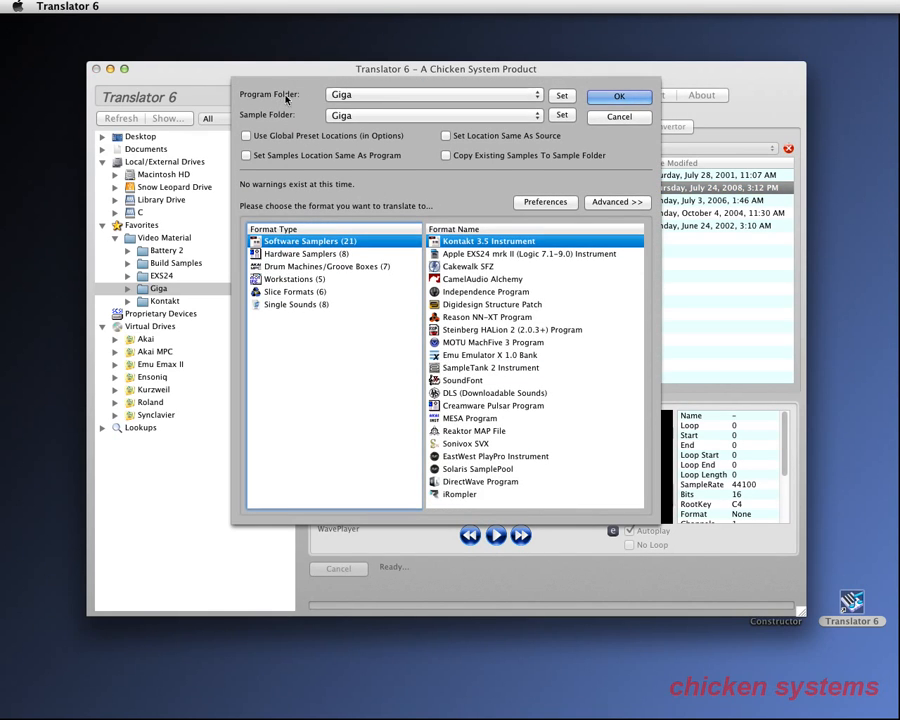
Switch to Finder and examine how the Kontakt demo content is organised into Instruments, Loops, Multis and Samples folders, and minimize the window.
left_click_drag(899, 189, 279, 167)
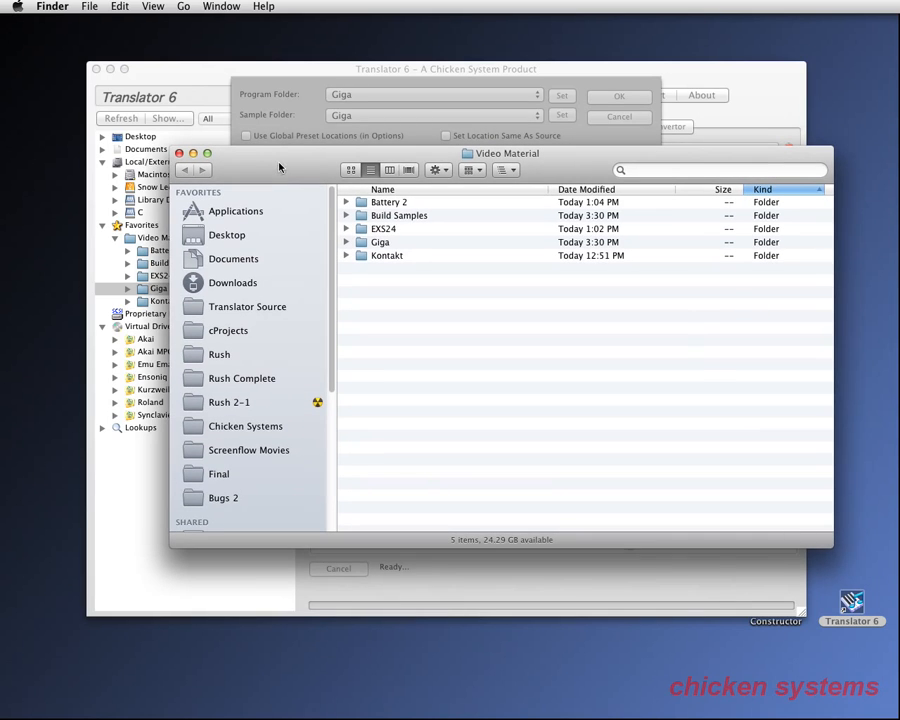
left_click(346, 256)
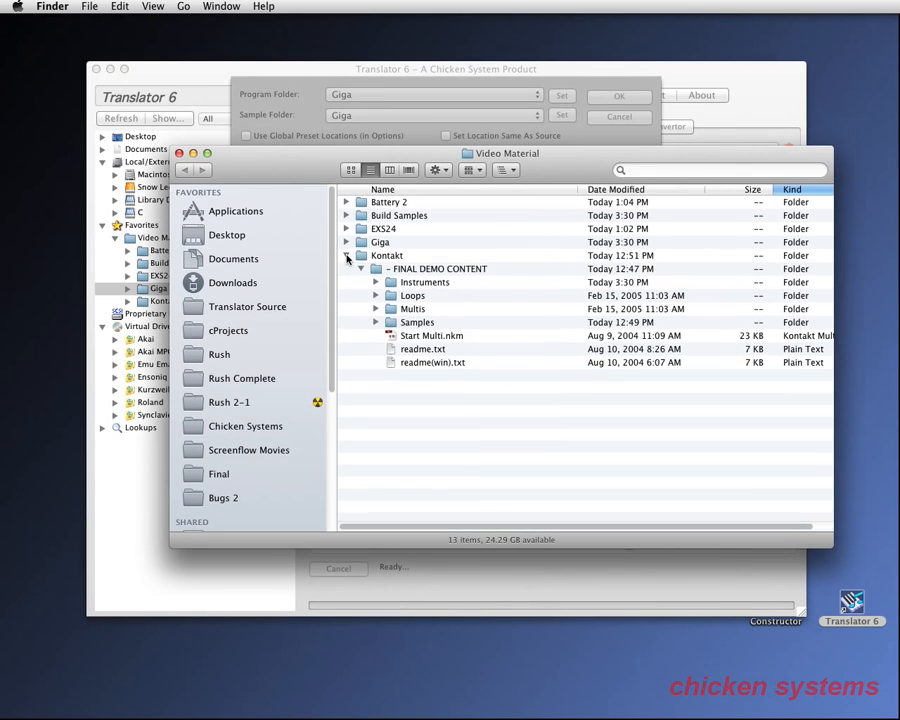
left_click(375, 310)
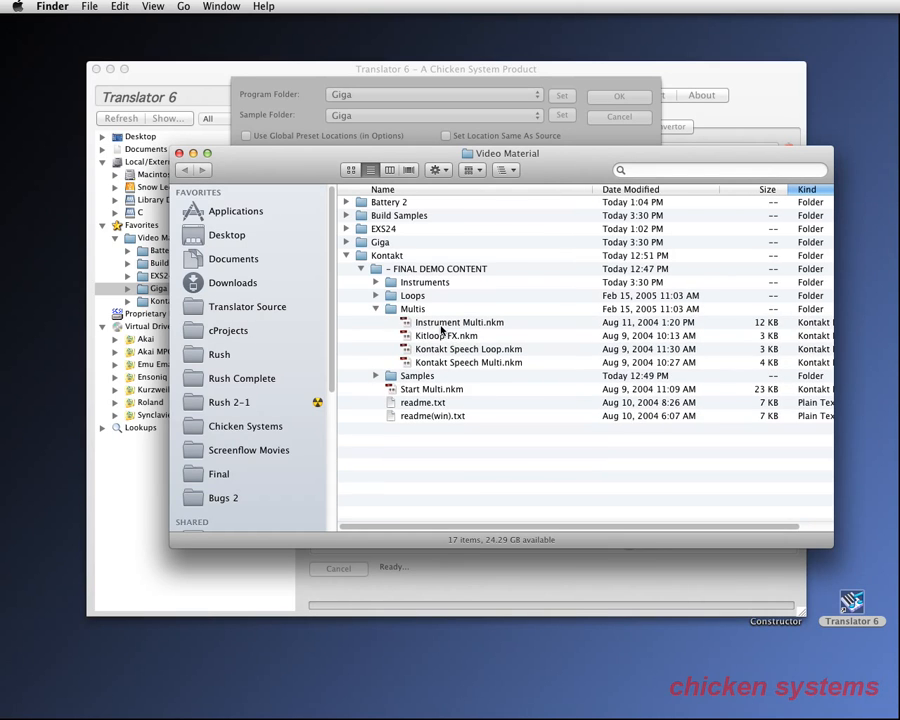
left_click(376, 296)
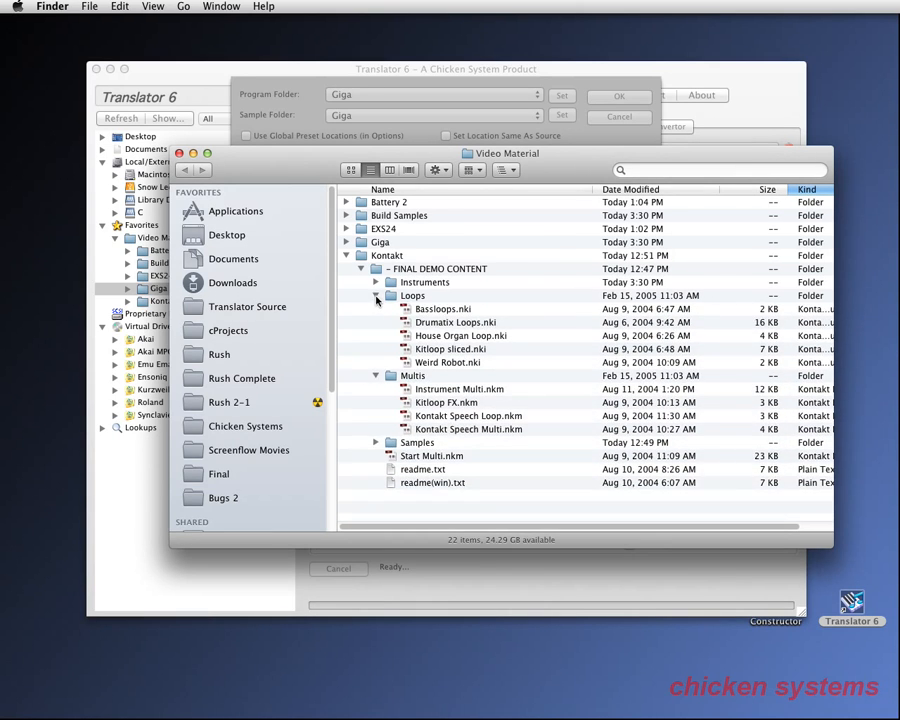
left_click(376, 296)
left_click(376, 311)
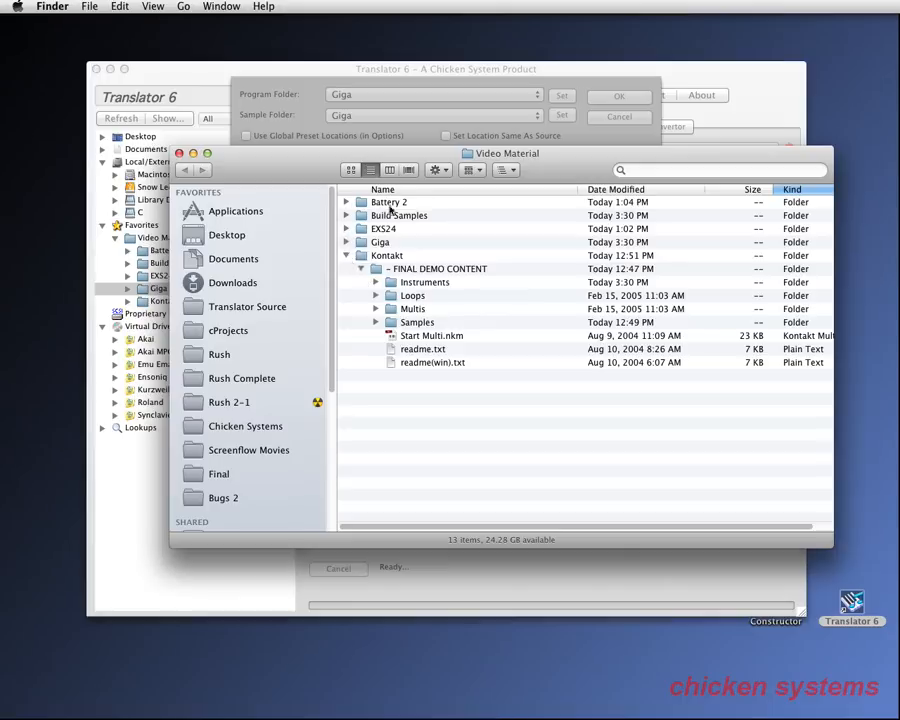
left_click(384, 256)
left_click(410, 271)
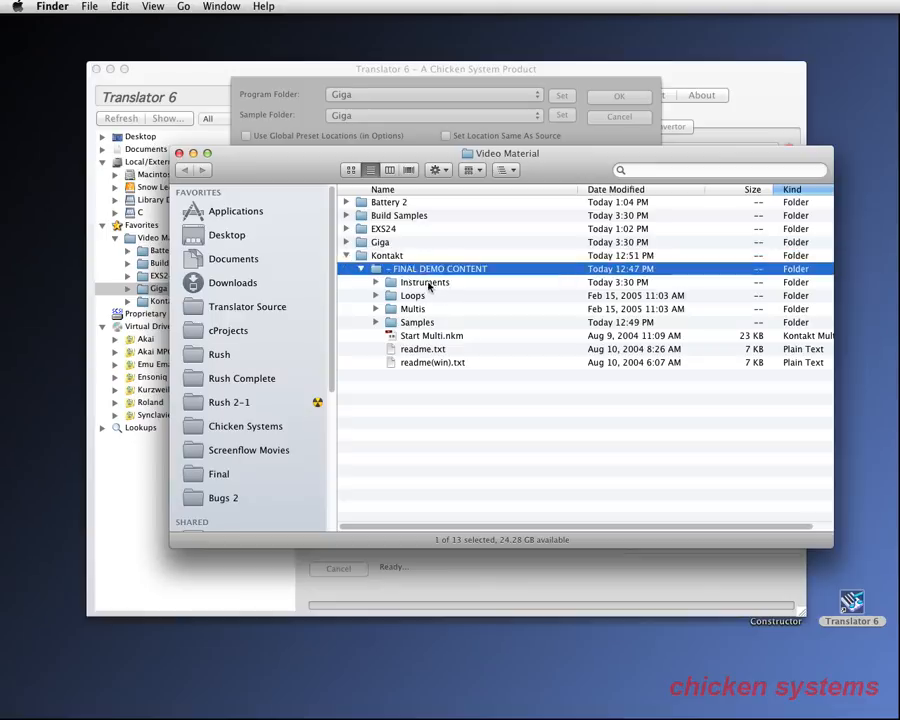
left_click(427, 284)
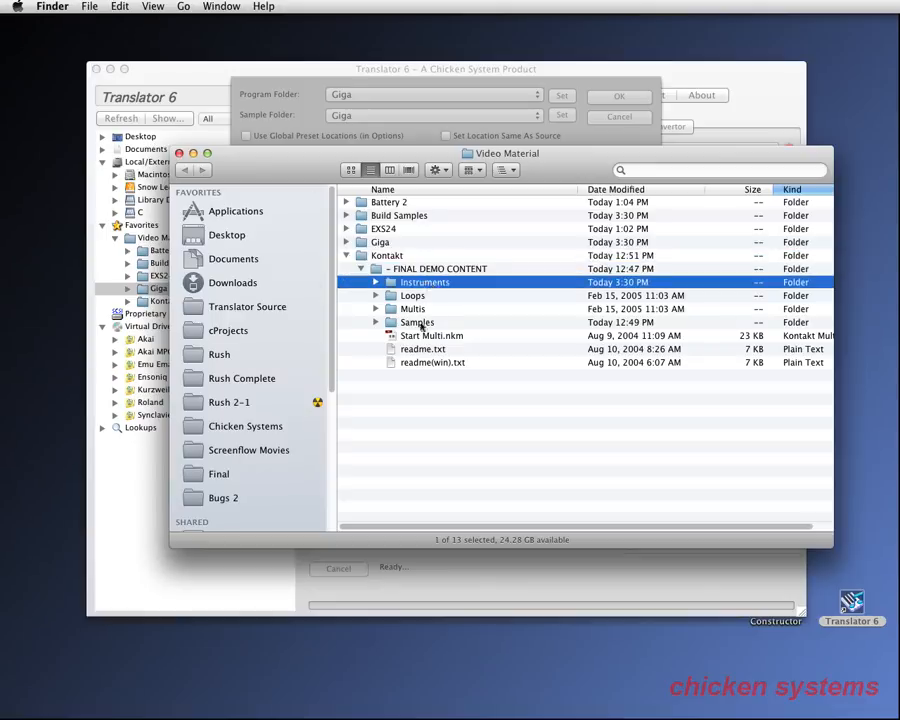
left_click(415, 309)
left_click(425, 322)
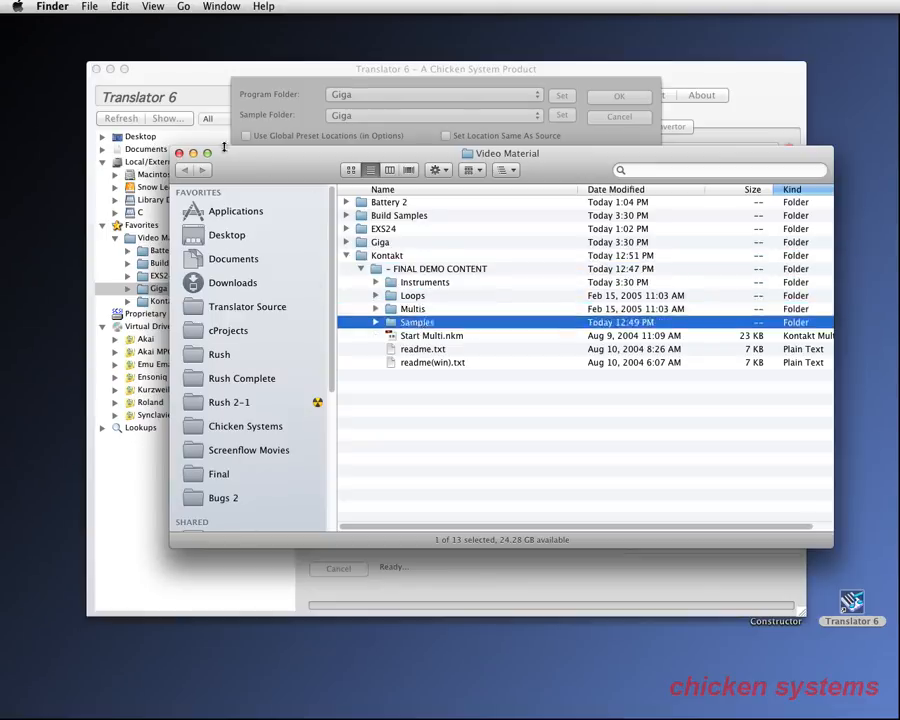
left_click(191, 154)
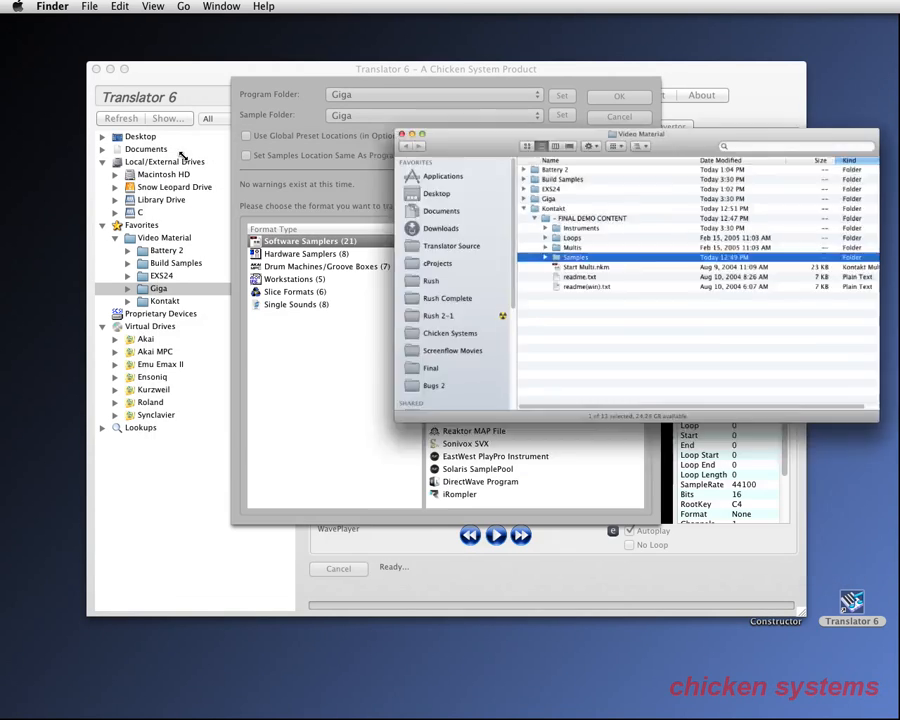
Return to Translator 6 and set the translation's Program Folder to Video Material.
left_click(323, 105)
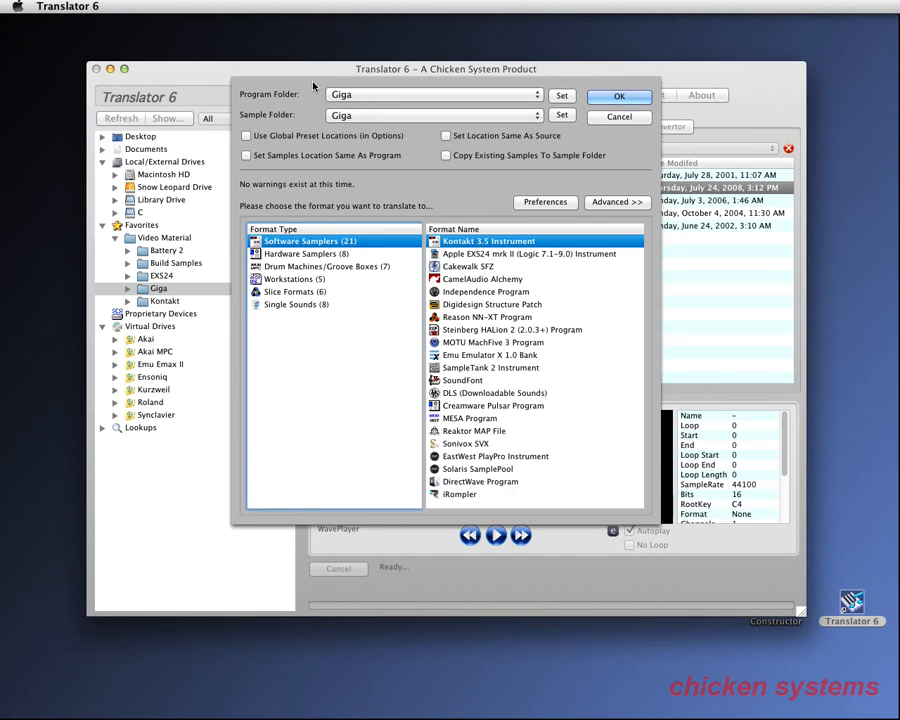
left_click_drag(305, 75, 290, 88)
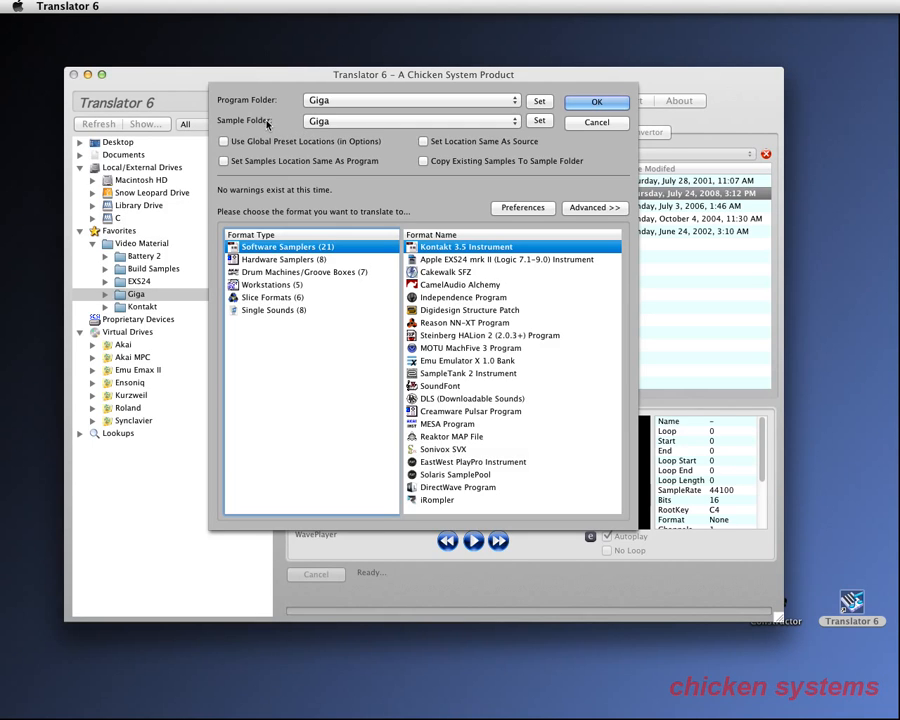
left_click(373, 104)
left_click(372, 104)
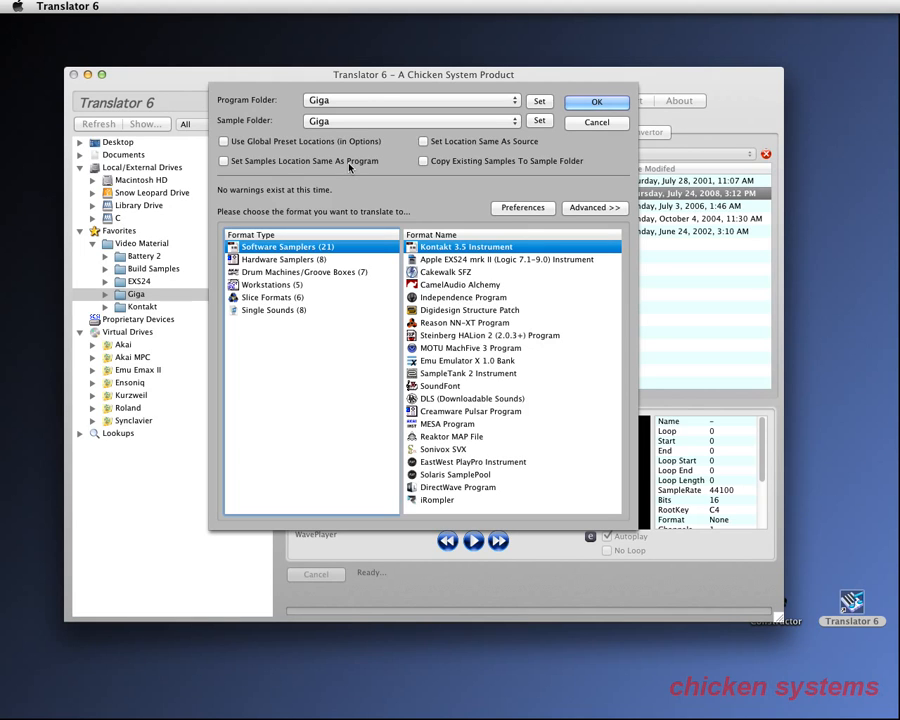
left_click(357, 102)
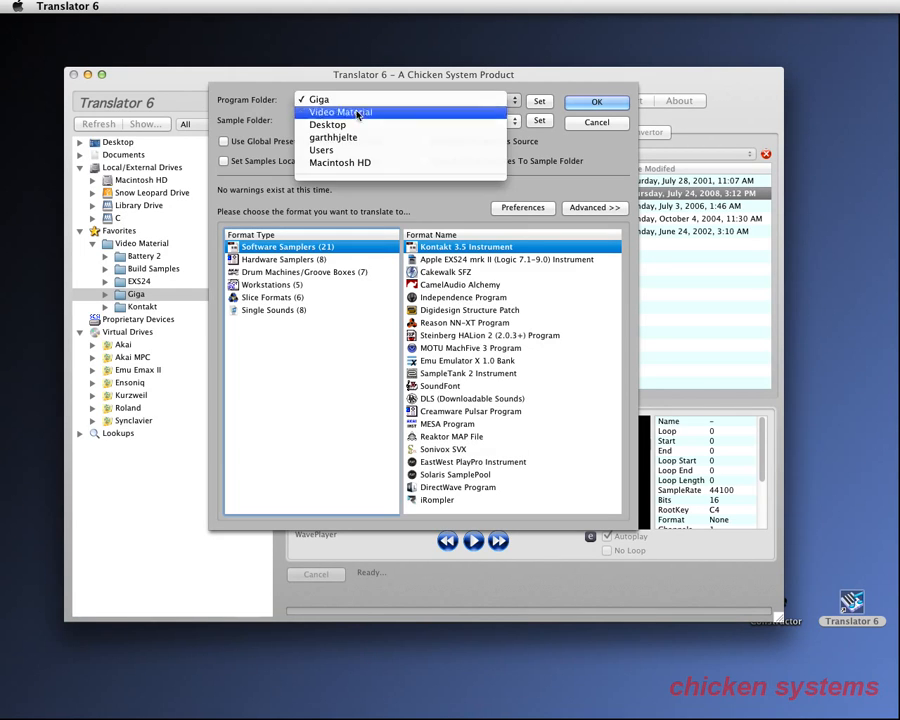
left_click(354, 114)
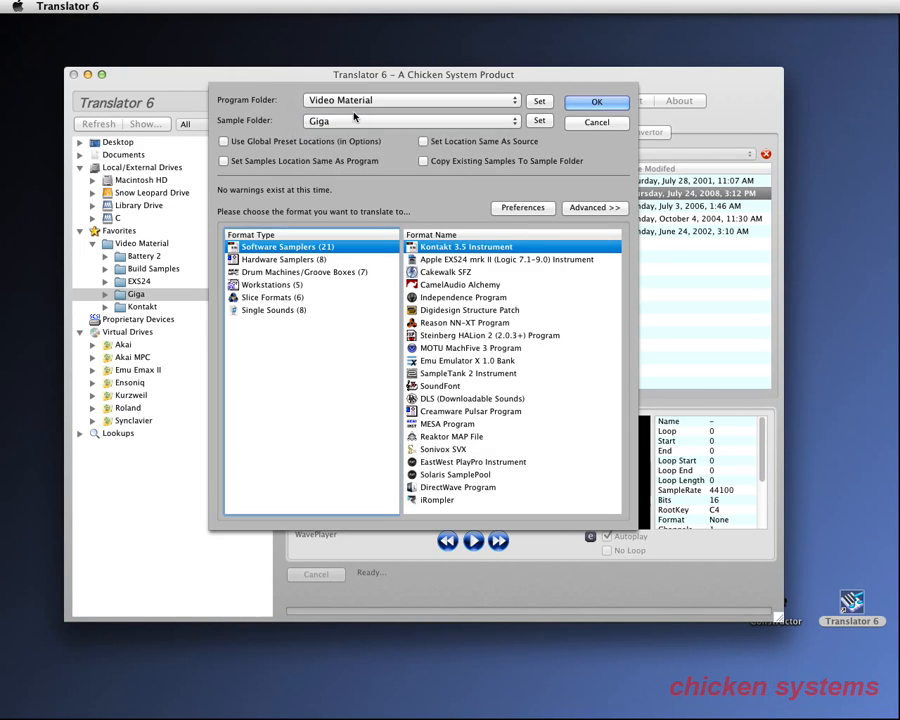
Try the Set Location Same As Source option for the translation, and turn it off again.
left_click(424, 142)
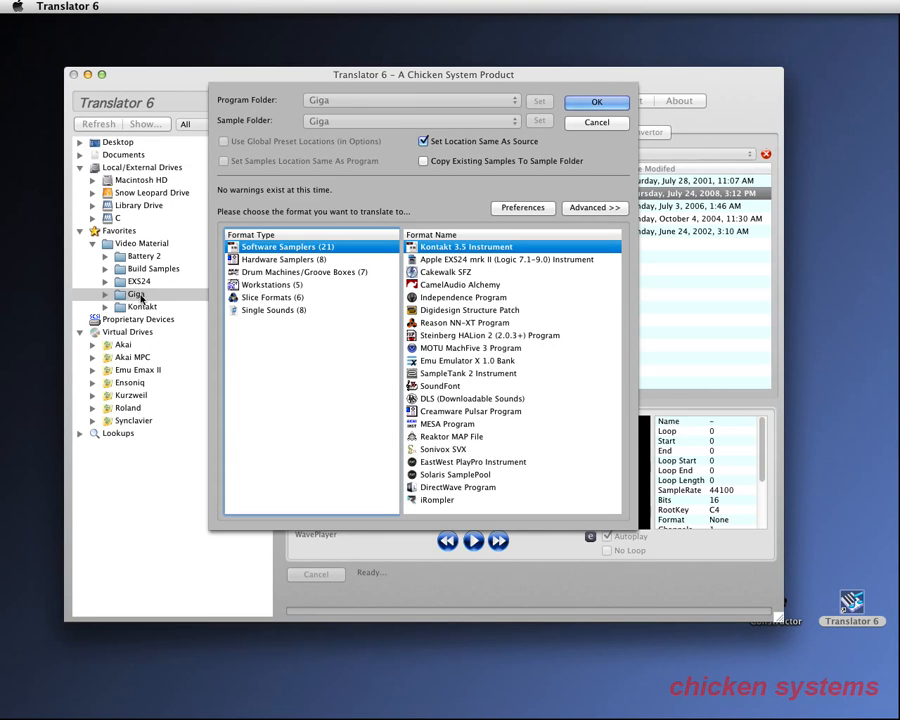
left_click(424, 142)
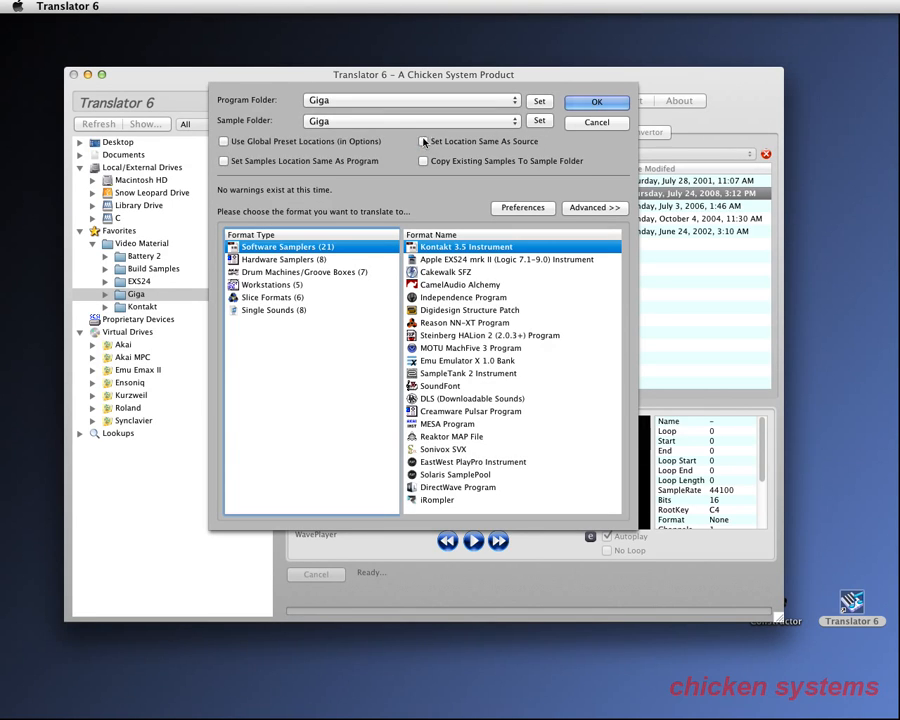
left_click(424, 142)
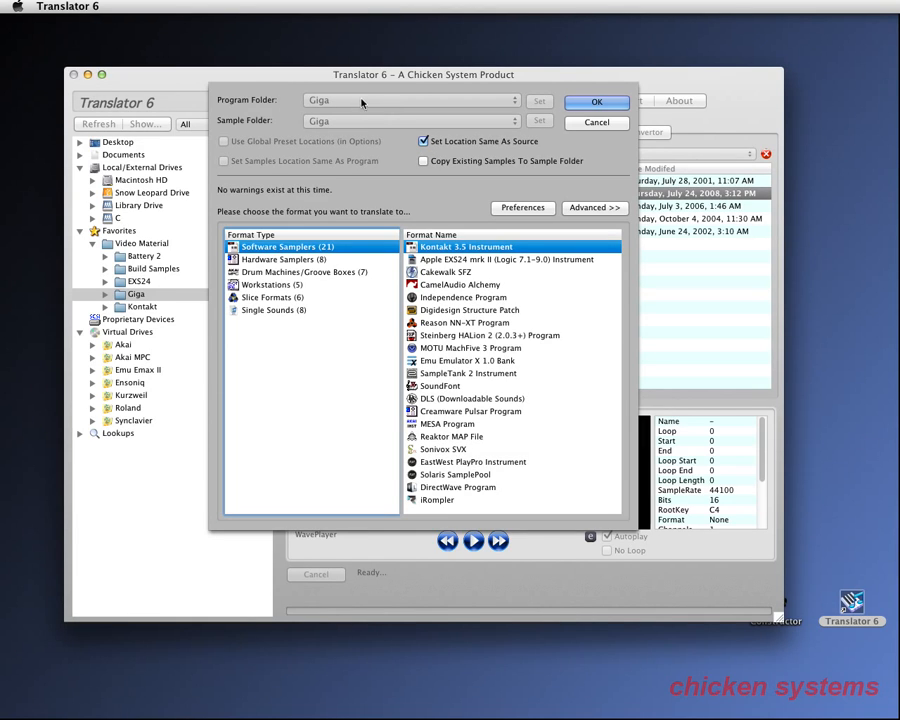
left_click(424, 142)
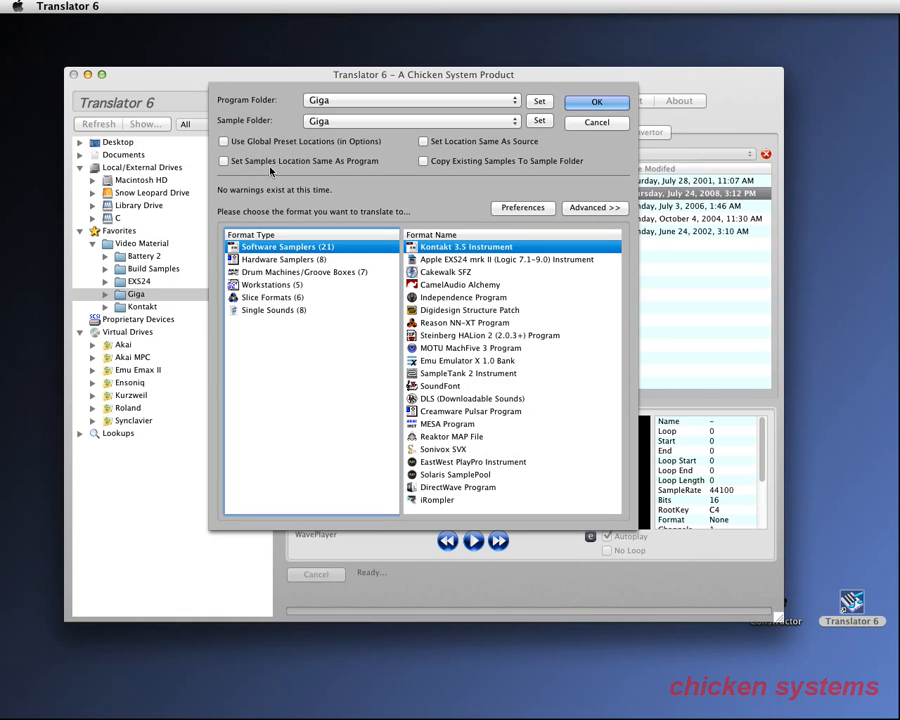
Try the Set Samples Location Same As Program option, and turn it off again.
left_click(340, 121)
left_click(362, 133)
left_click(223, 161)
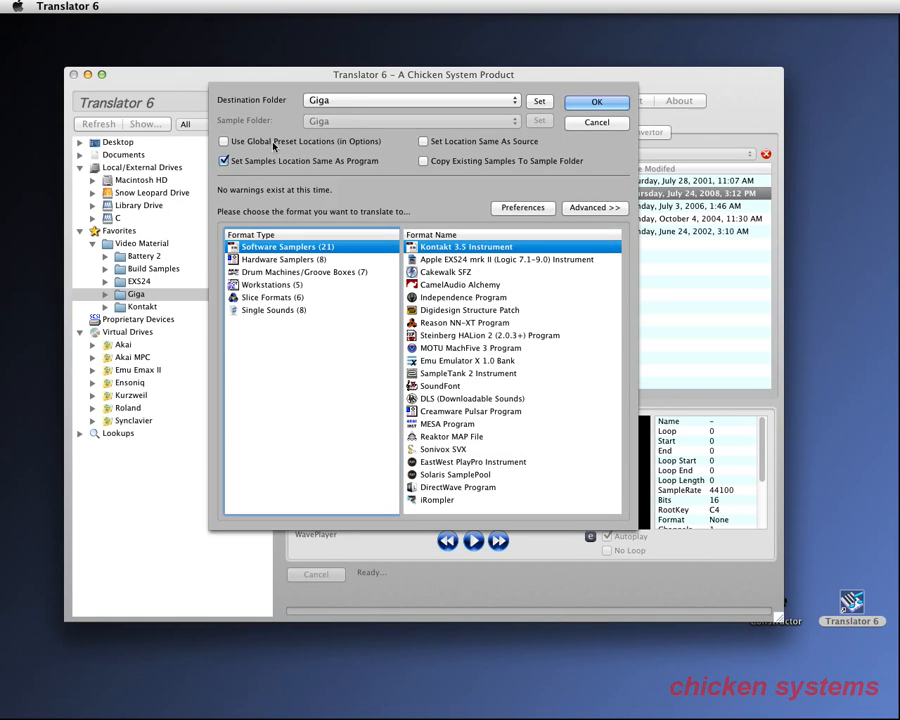
left_click(224, 161)
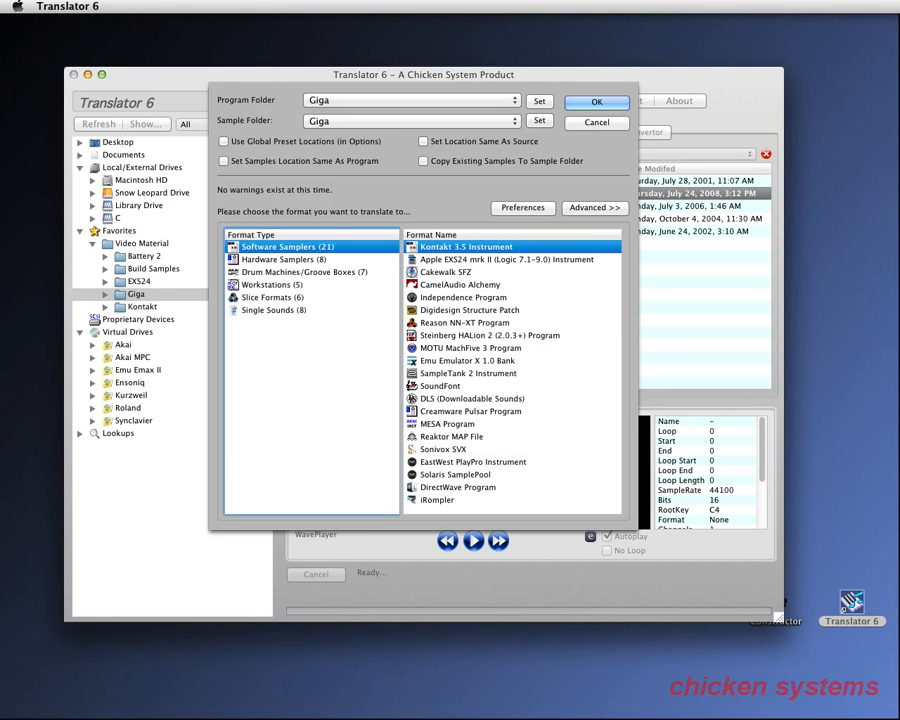
Switch to Finder and examine the contents of the EXS24 folder and the Kontakt demo content's Instruments folder.
double_click(897, 150)
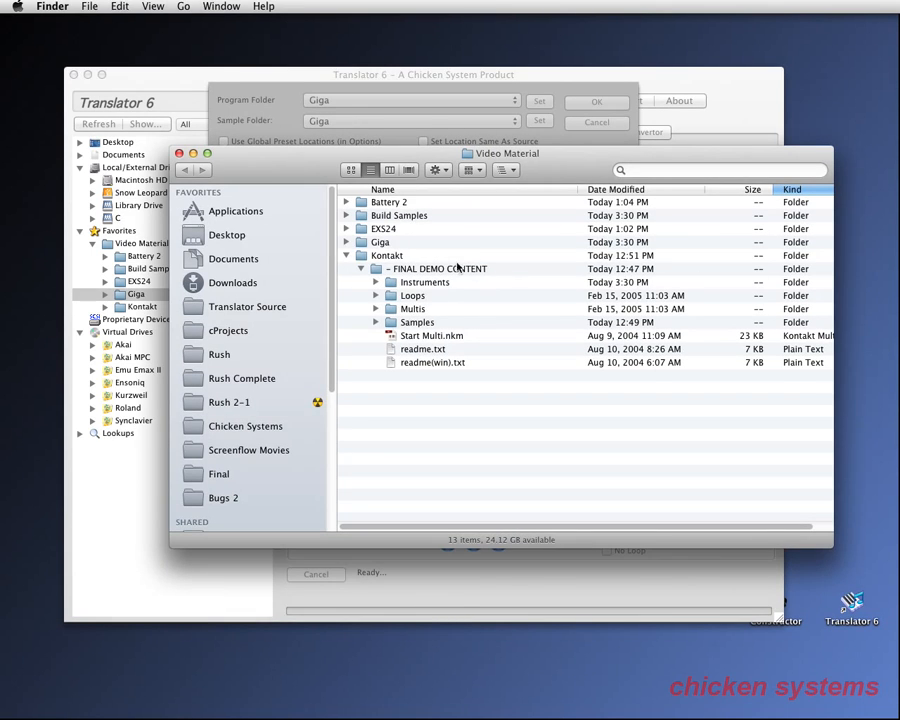
left_click(346, 229)
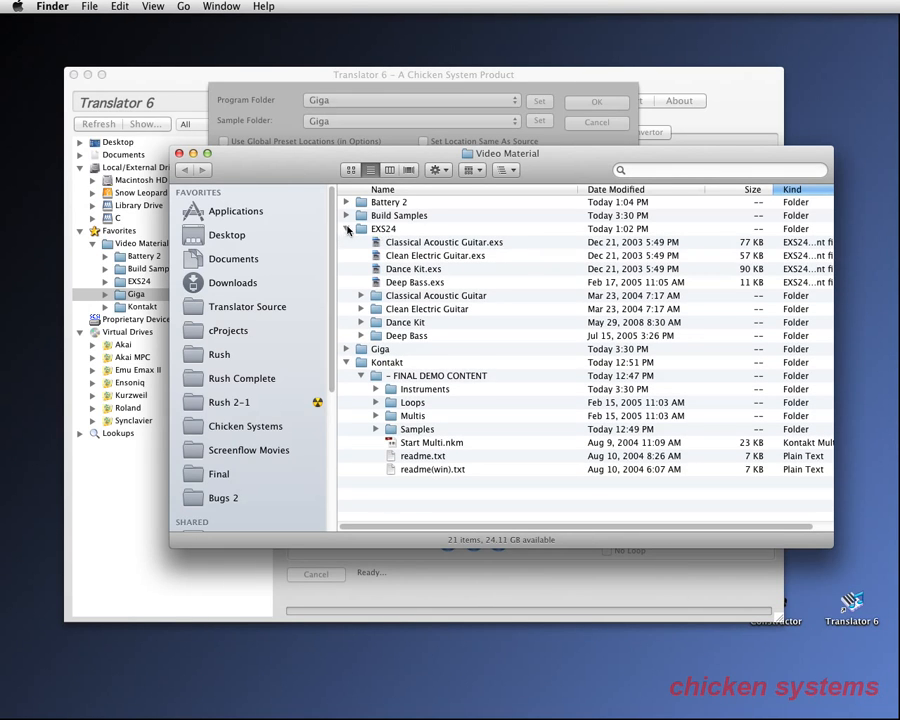
left_click(347, 229)
left_click(375, 283)
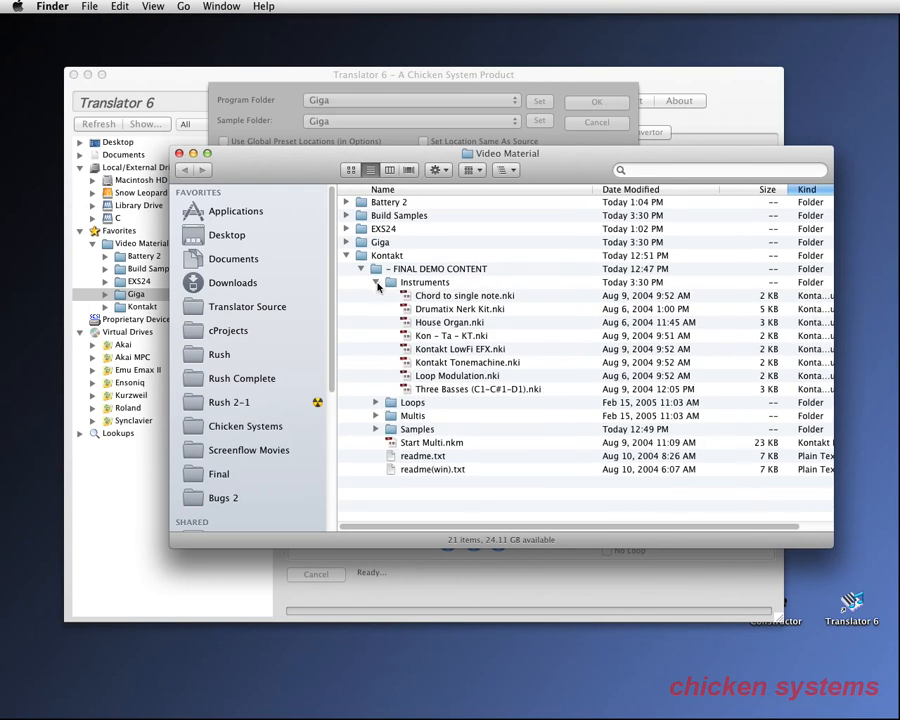
Select Drumatix Nerk Kit.nki, then collapse the - FINAL DEMO CONTENT folder and move the Finder window aside.
left_click(434, 311)
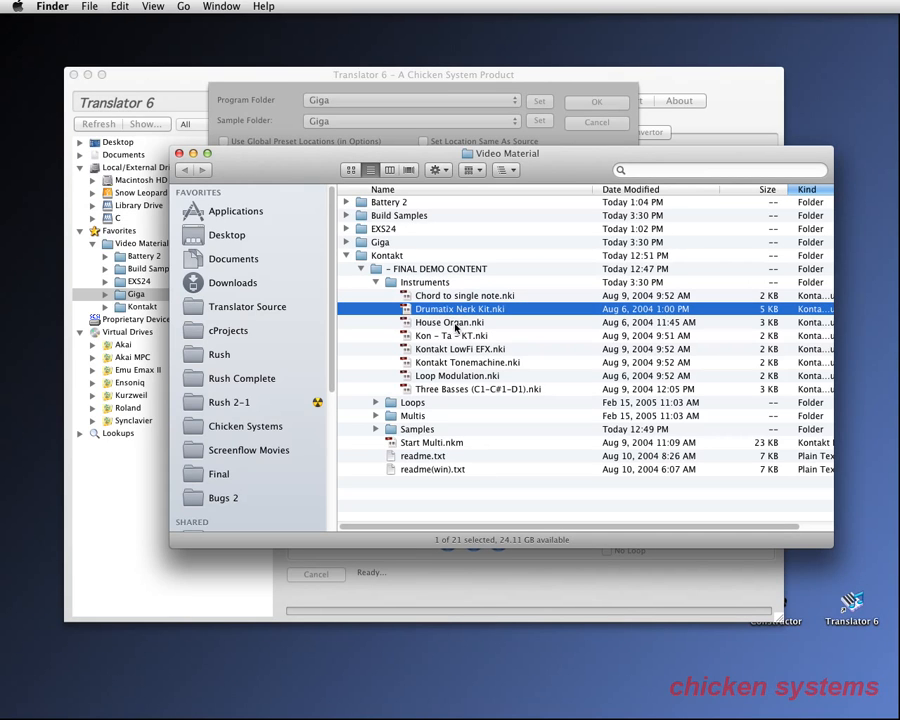
left_click(361, 269)
left_click_drag(319, 161, 251, 227)
Switch to Translator 6, try the Copy Existing Samples To Sample Folder option, and turn it off again.
left_click(438, 167)
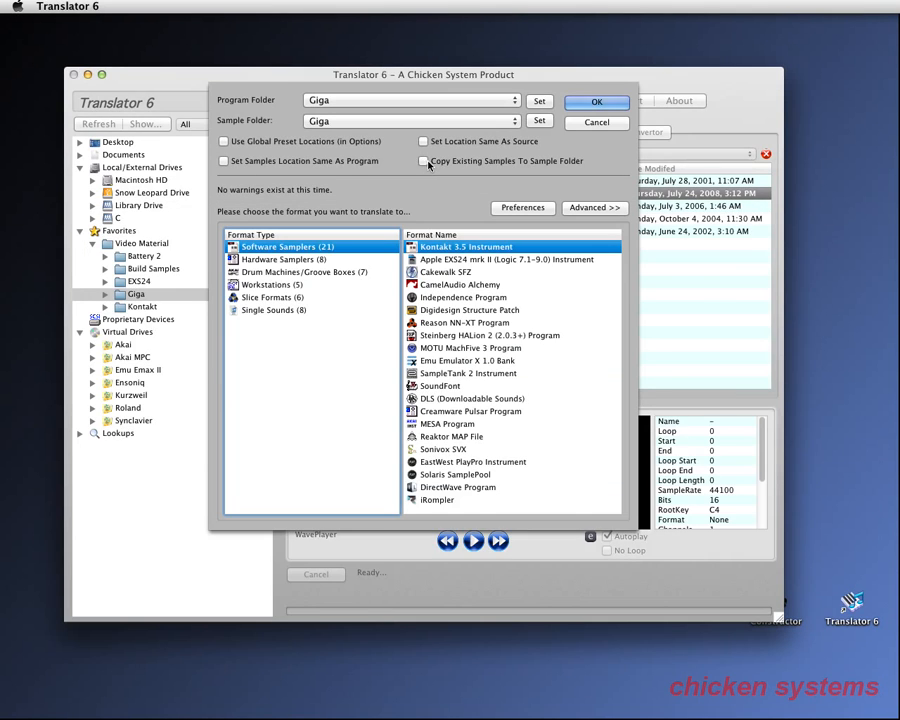
left_click(423, 161)
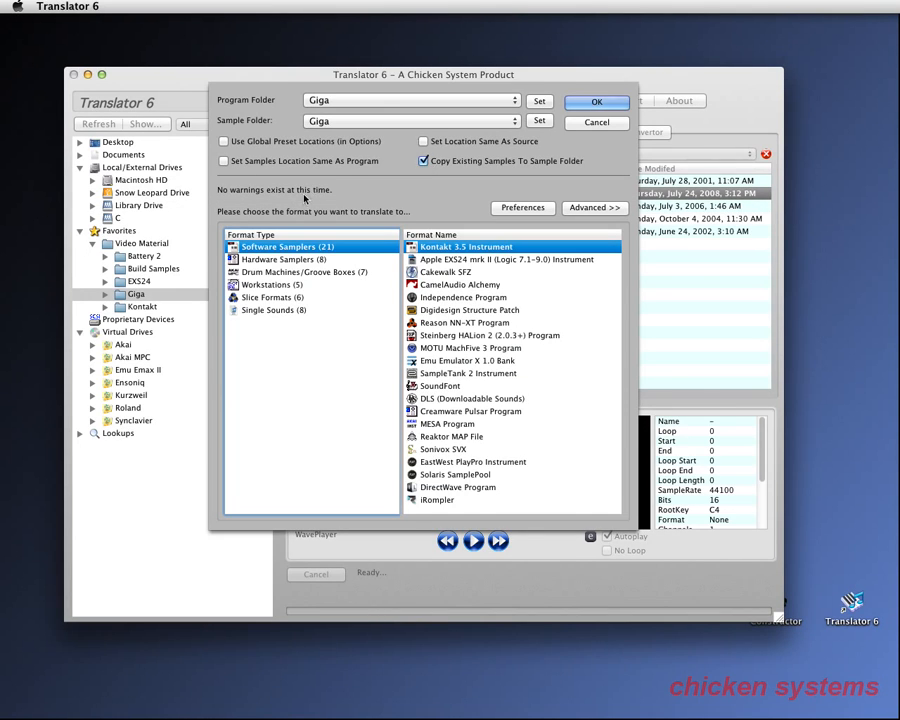
left_click(423, 161)
Switch to Finder and examine the Samples folder inside the Kontakt demo content.
key("super+Tab")
left_click_drag(455, 222, 491, 193)
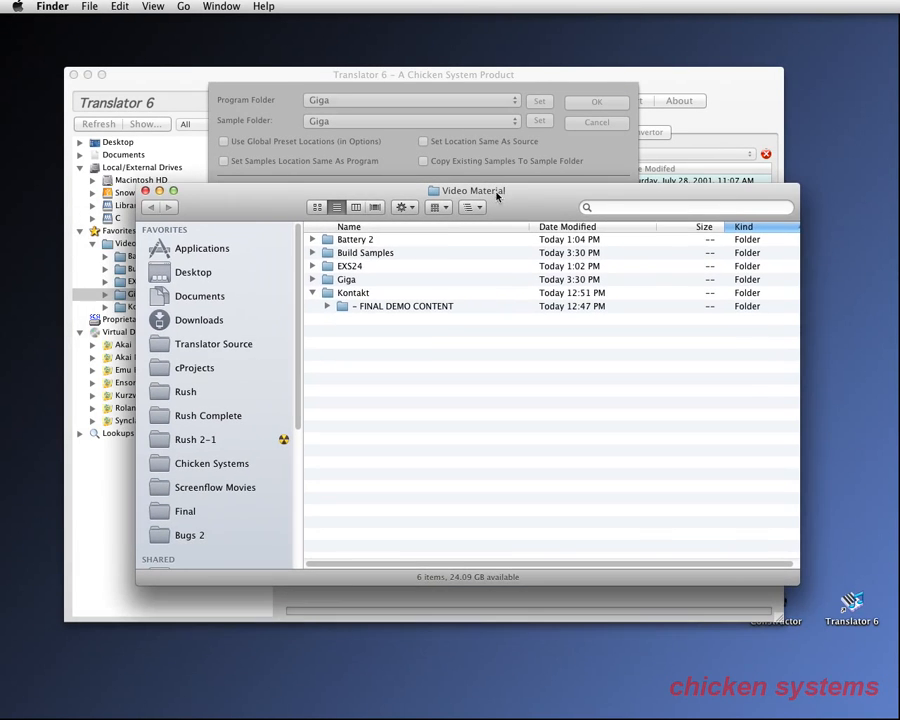
left_click(328, 307)
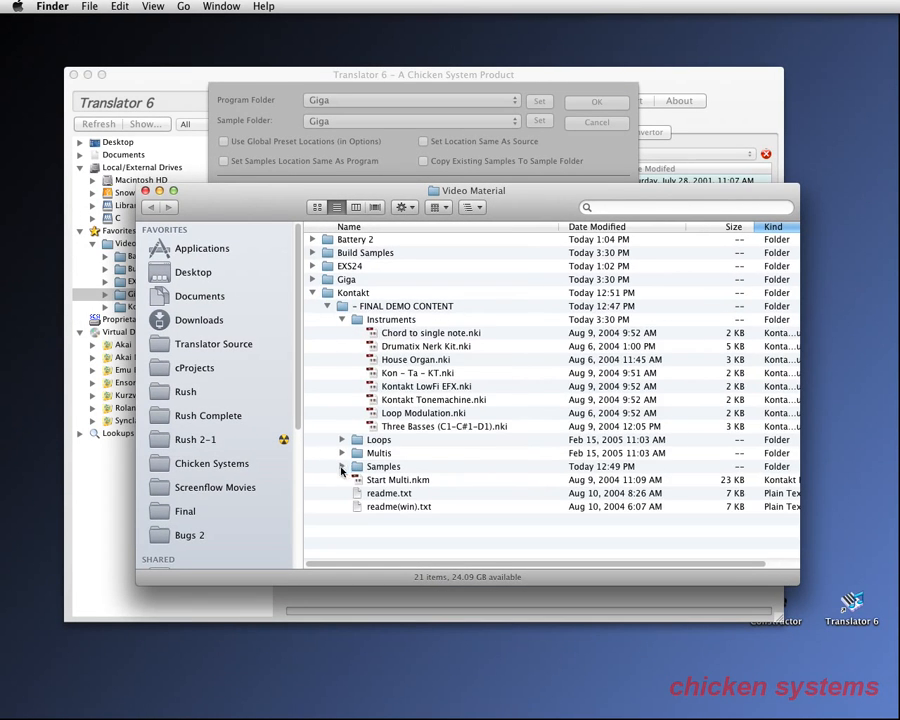
left_click(342, 467)
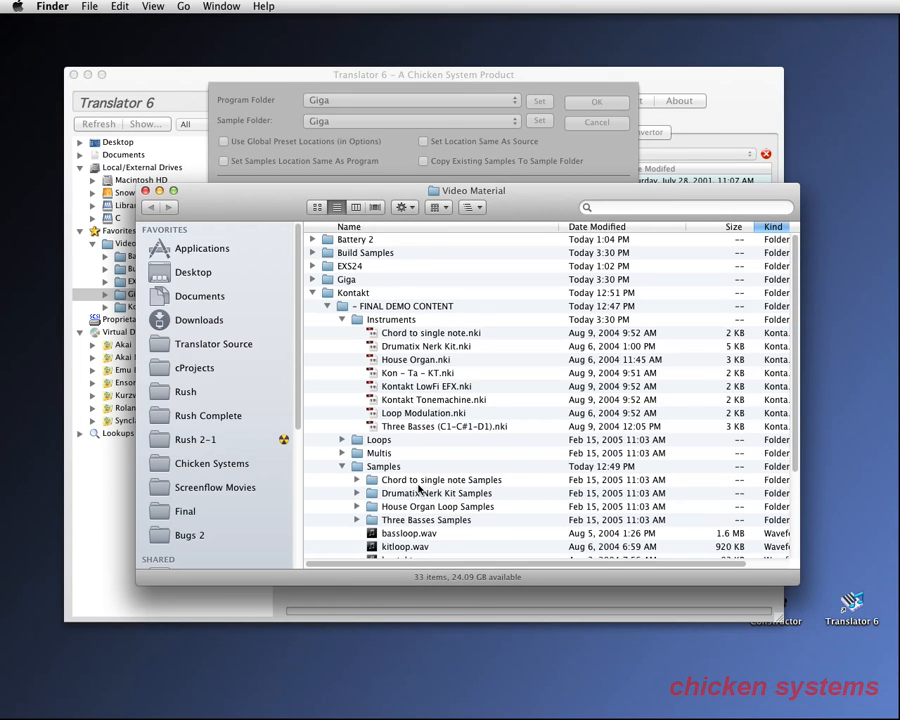
Return to Translator 6 and turn on Copy Existing Samples To Sample Folder.
left_click(457, 88)
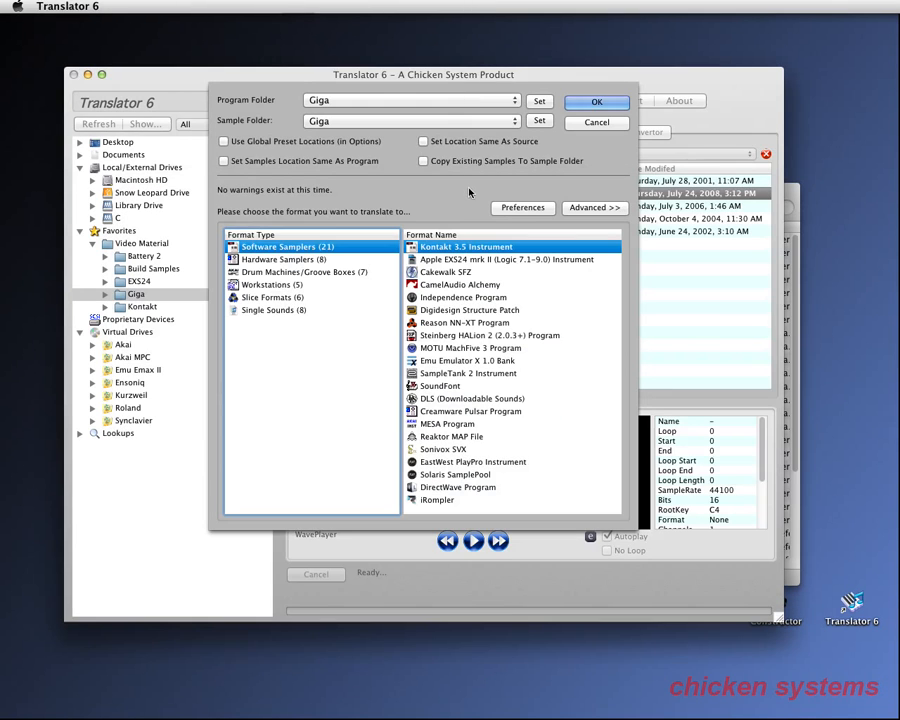
left_click(424, 161)
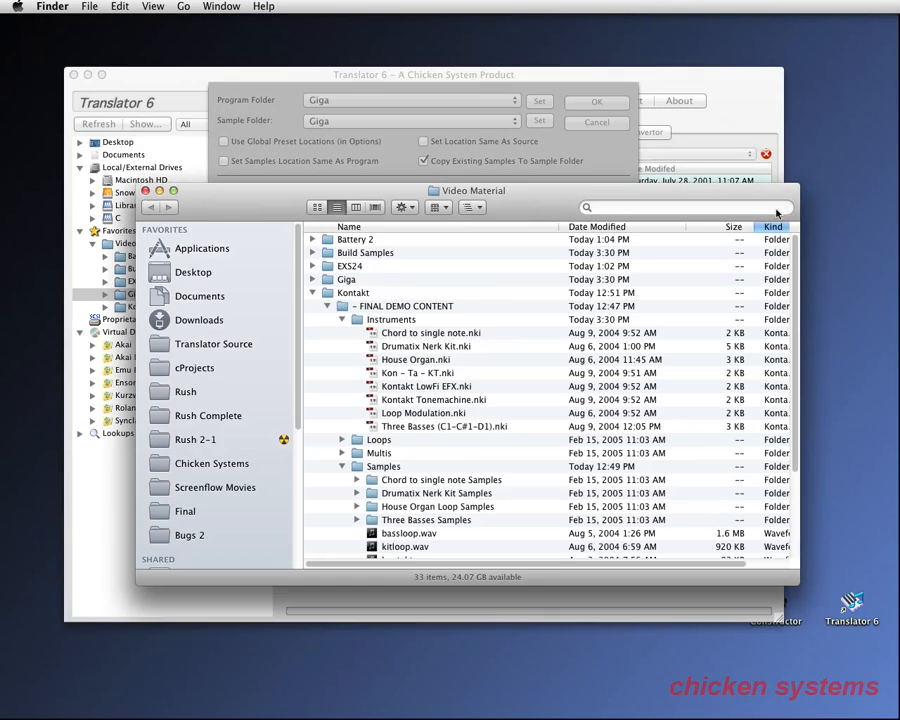
In Finder, collapse the Instruments folder and examine the contents of the Chord to single note Samples folder.
left_click(792, 237)
left_click(342, 319)
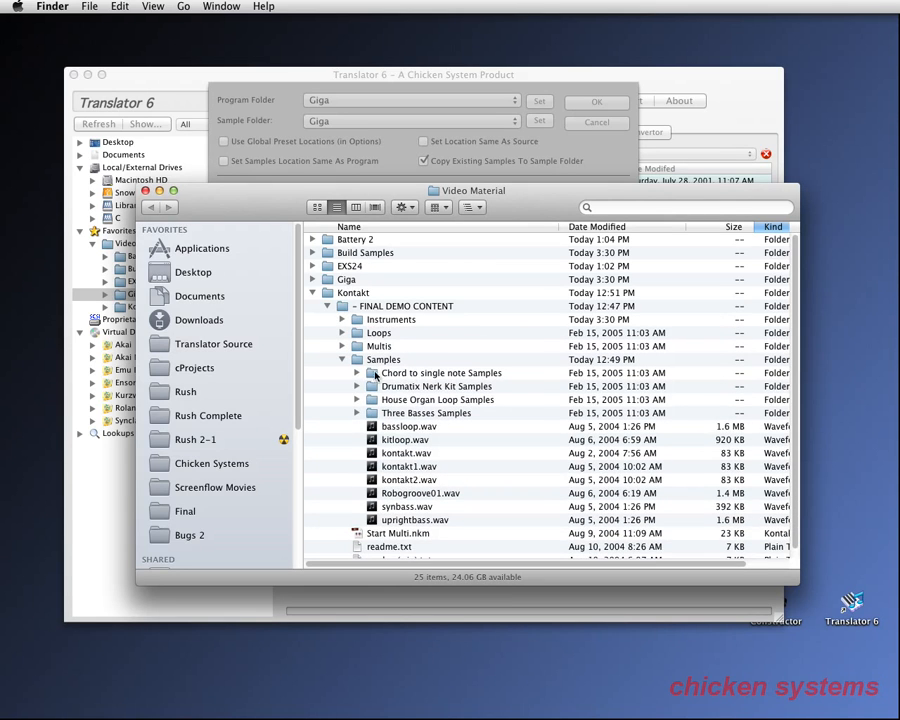
left_click(357, 373)
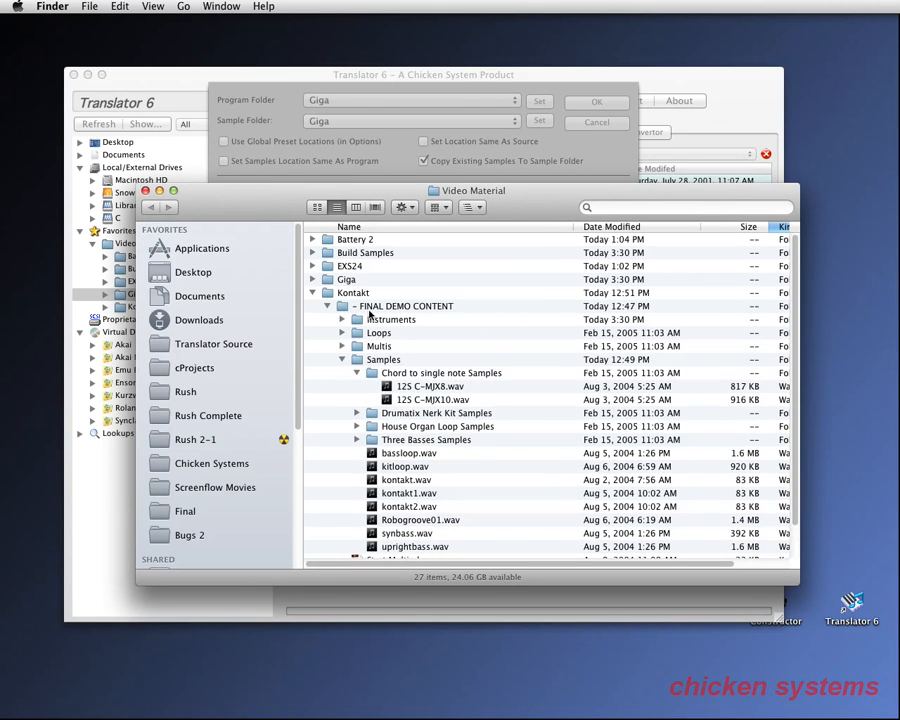
Go back to Translator 6 and turn off Copy Existing Samples To Sample Folder.
left_click(281, 95)
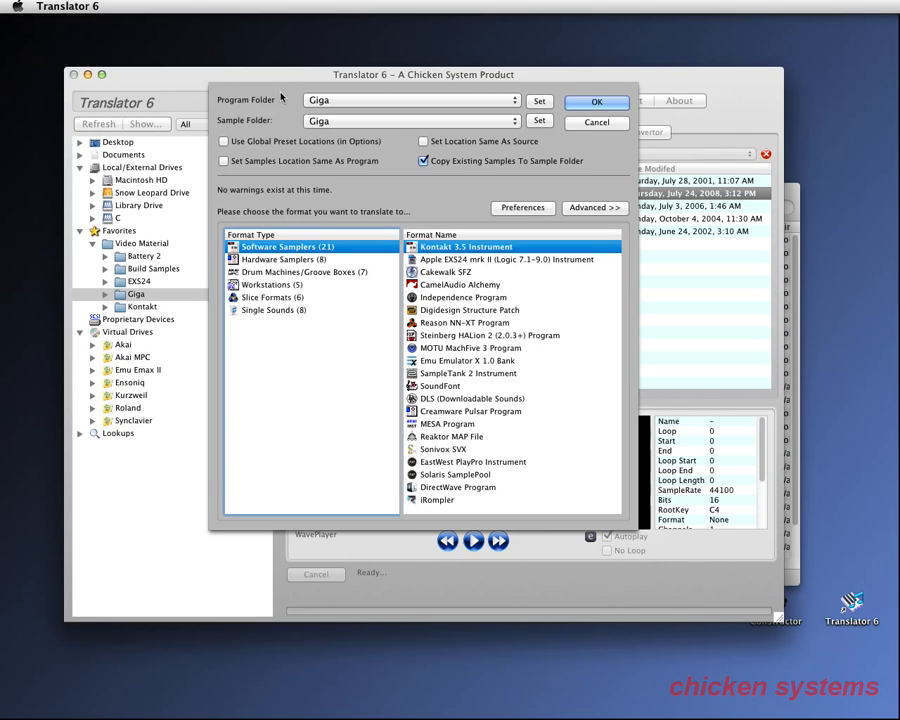
left_click(424, 161)
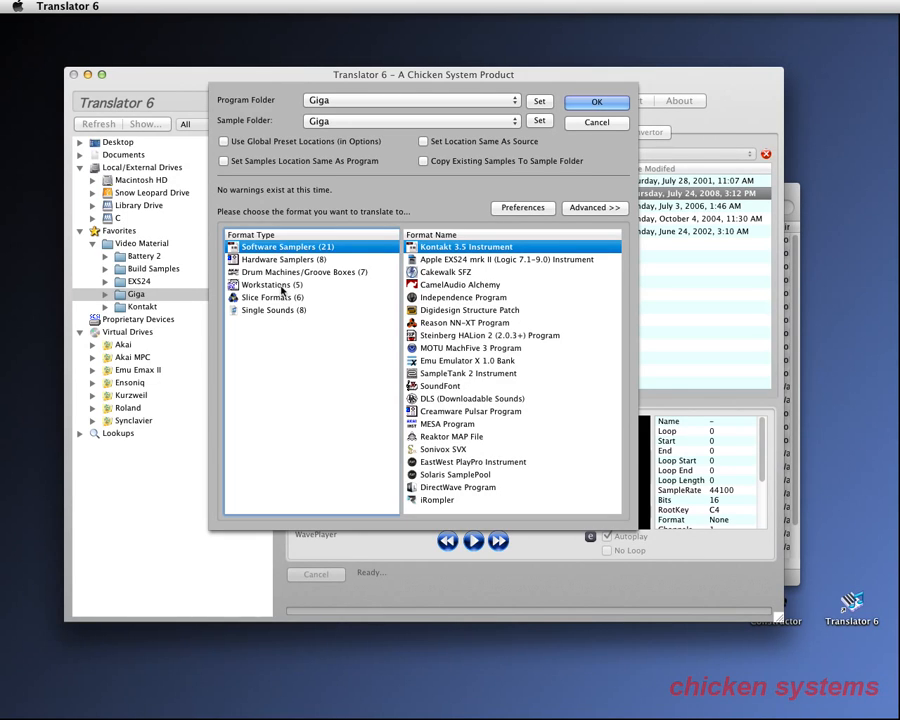
Look through the Workstations, Slice Formats and Single Sounds destination types, and return to Software Samplers.
left_click(282, 287)
left_click(278, 298)
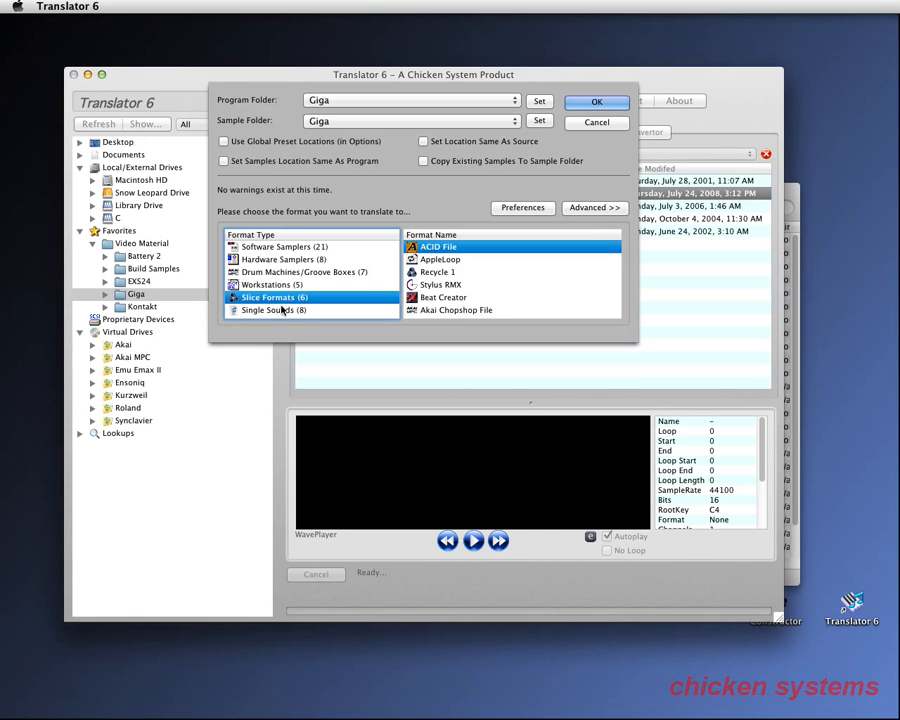
left_click(289, 309)
left_click(286, 247)
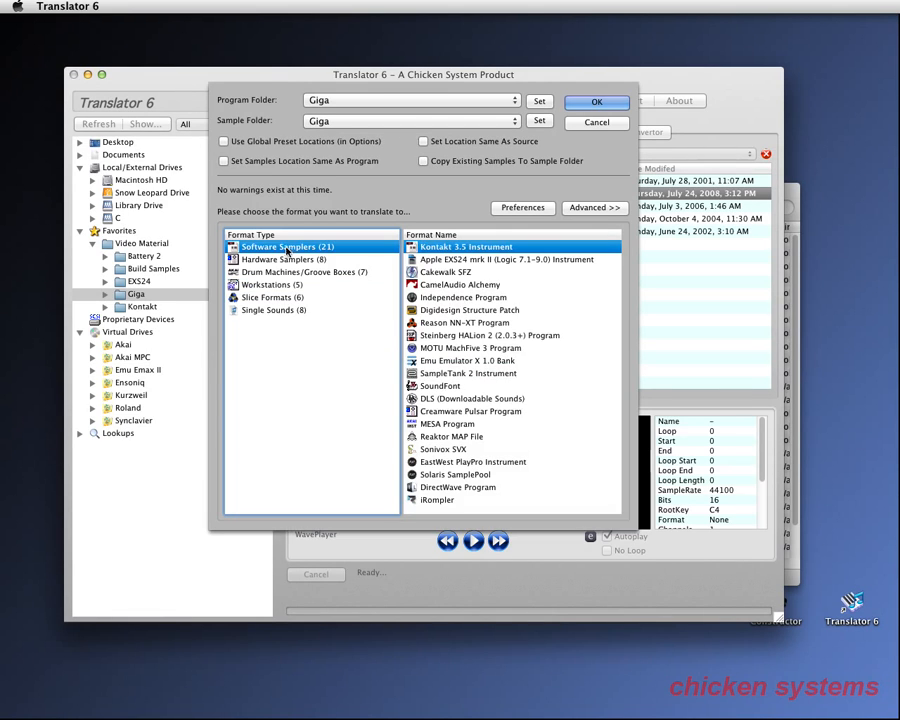
Look through the Apple EXS24, Cakewalk SFZ, CamelAudio Alchemy and Steinberg HALion 2 formats, and show the advanced options for HALion.
left_click(457, 261)
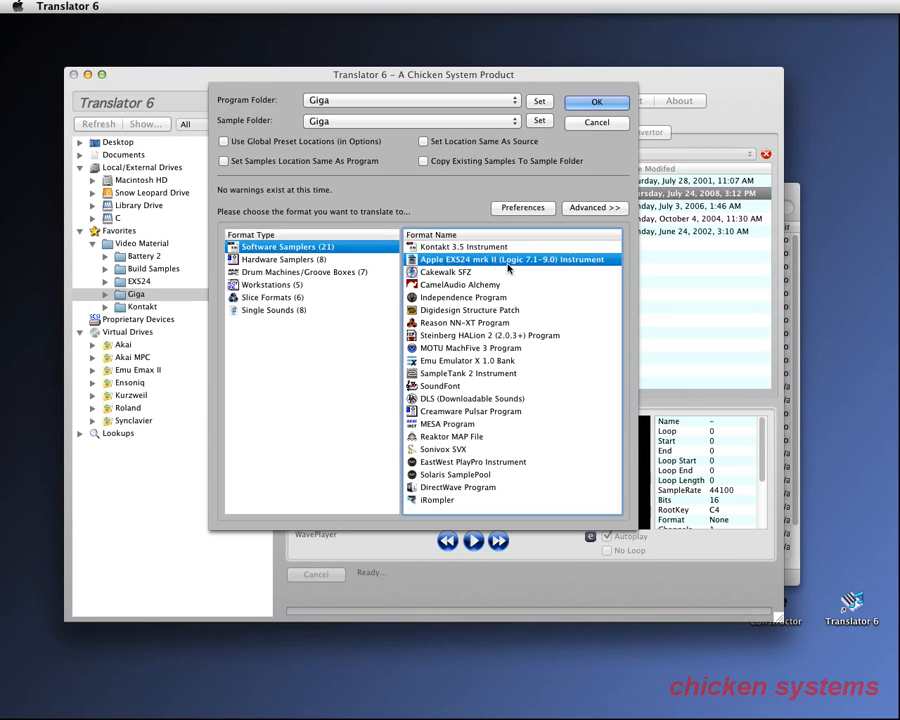
left_click(480, 273)
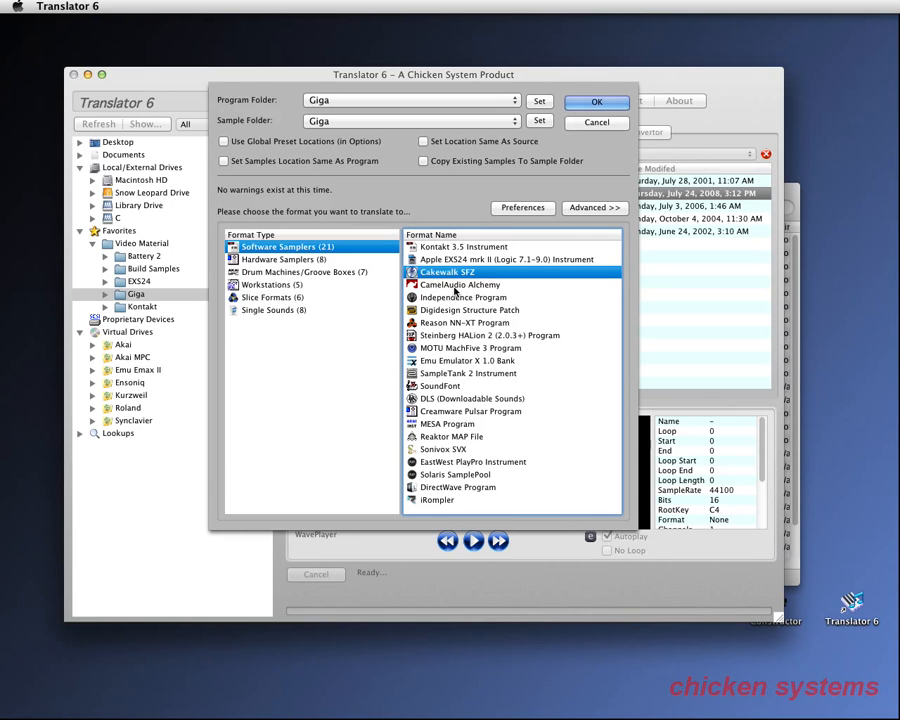
left_click(456, 287)
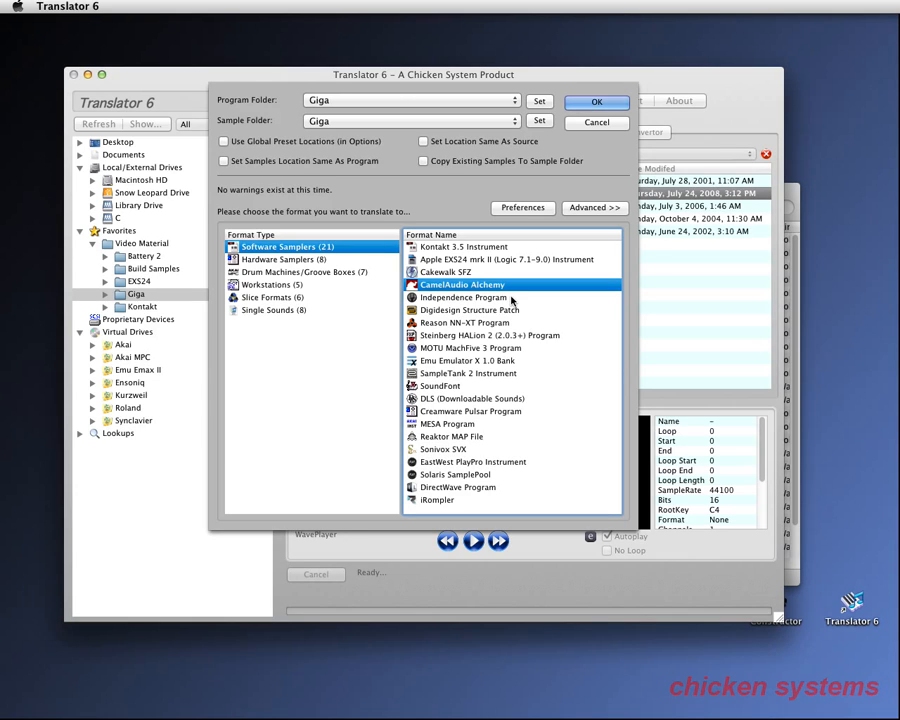
left_click(450, 336)
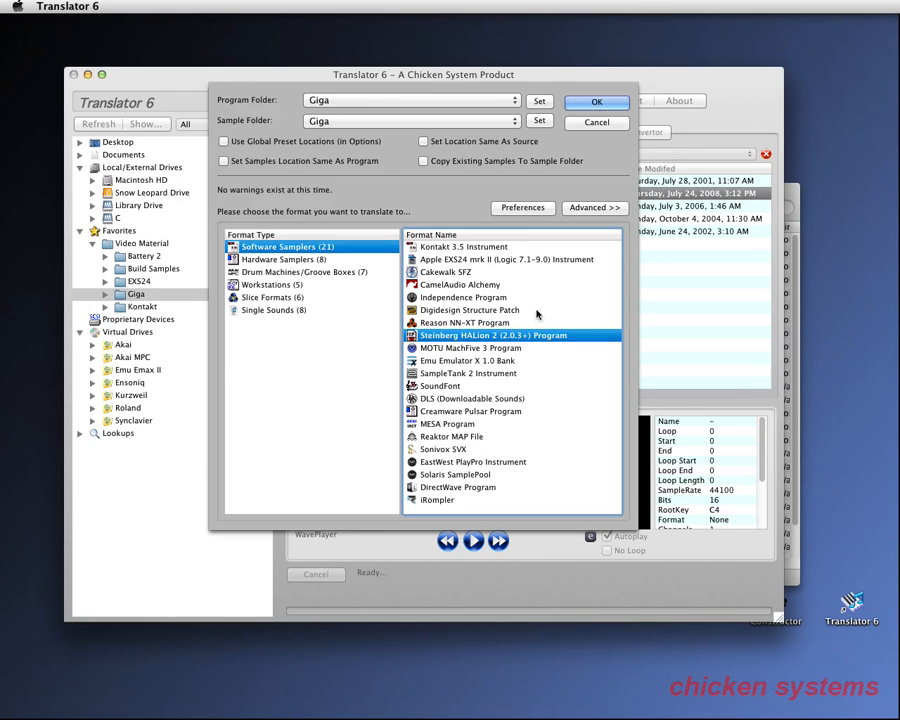
left_click(600, 212)
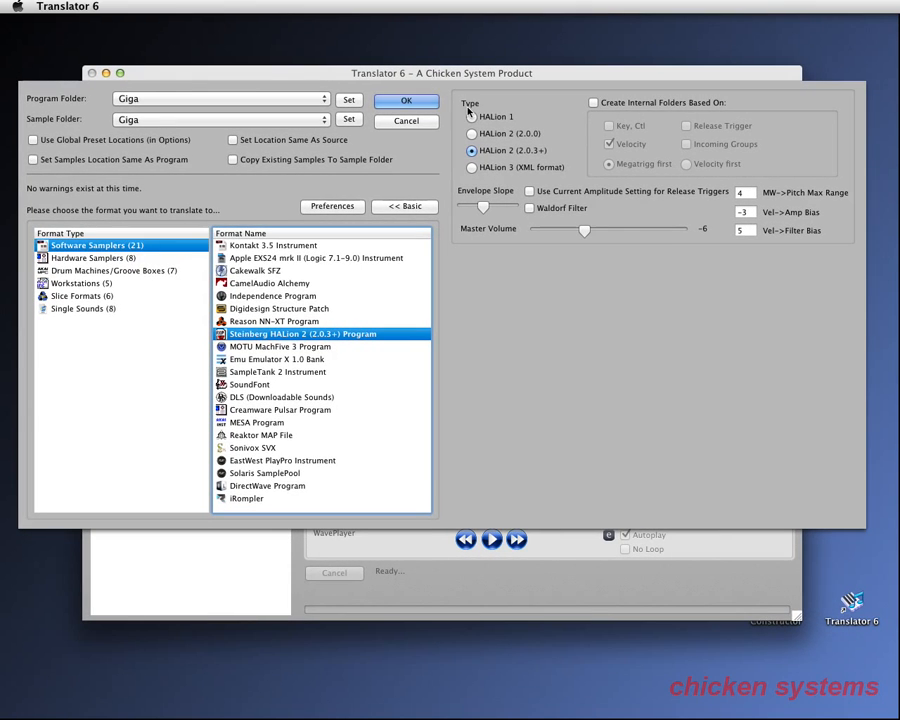
Try the HALion 1 and HALion 3 (XML format) types for the Steinberg format, and restore HALion 2 (2.0.3+).
left_click(471, 116)
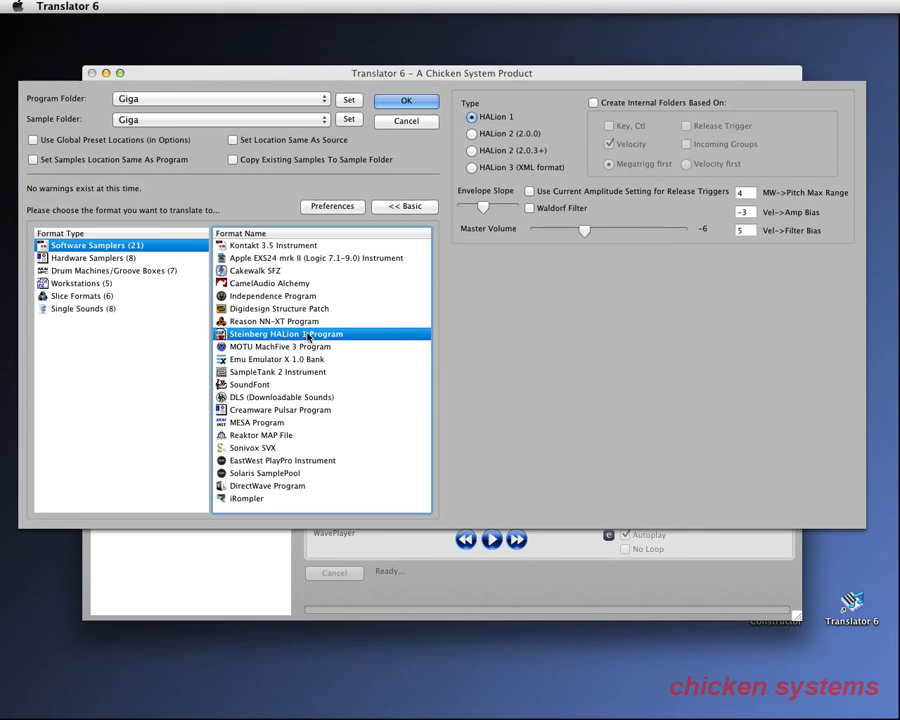
left_click(471, 150)
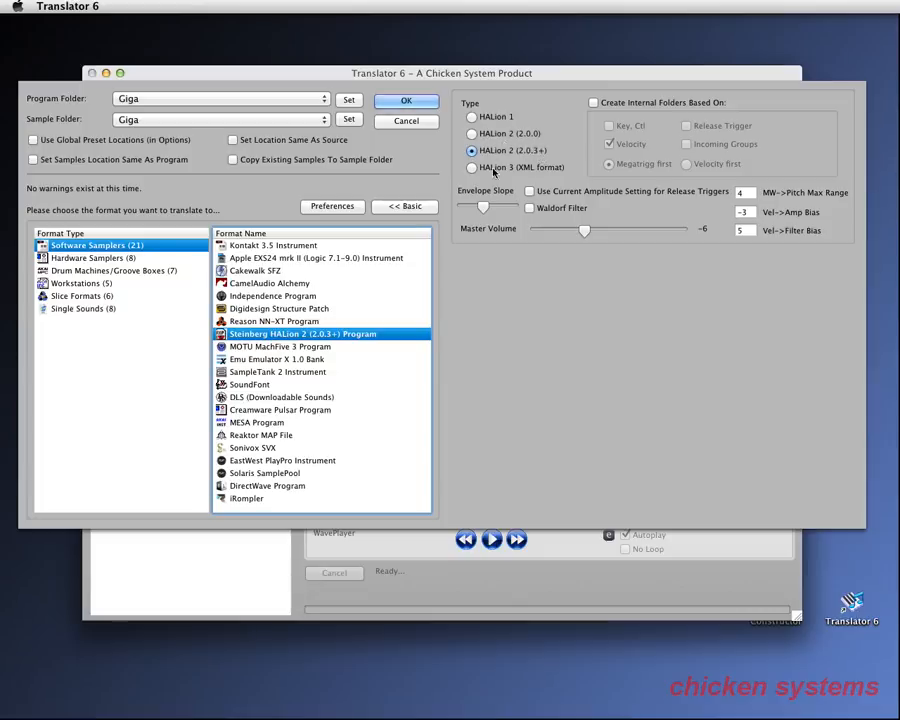
left_click(486, 170)
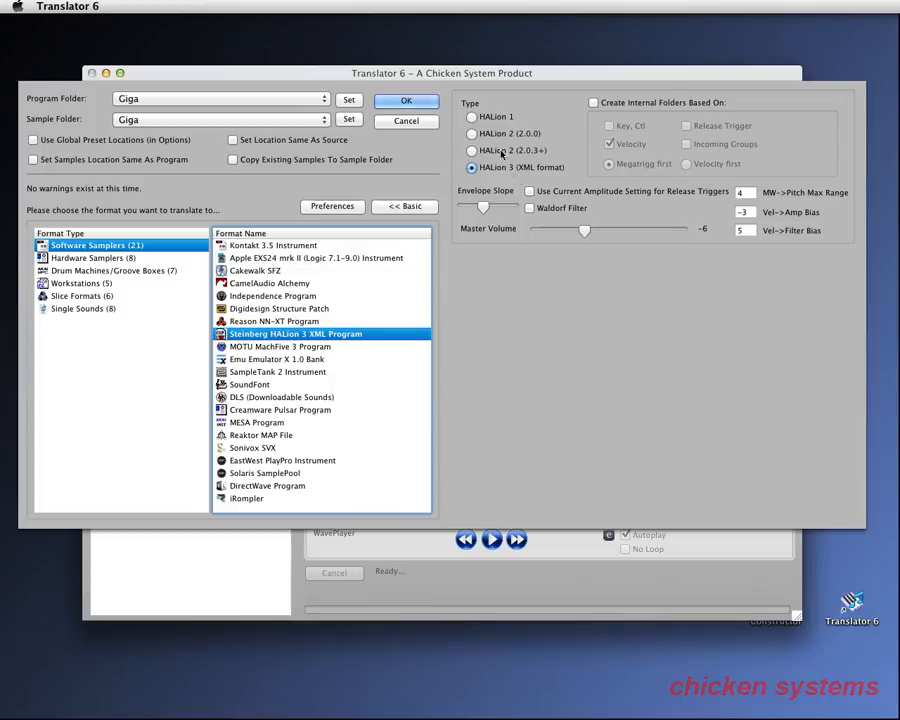
left_click(506, 150)
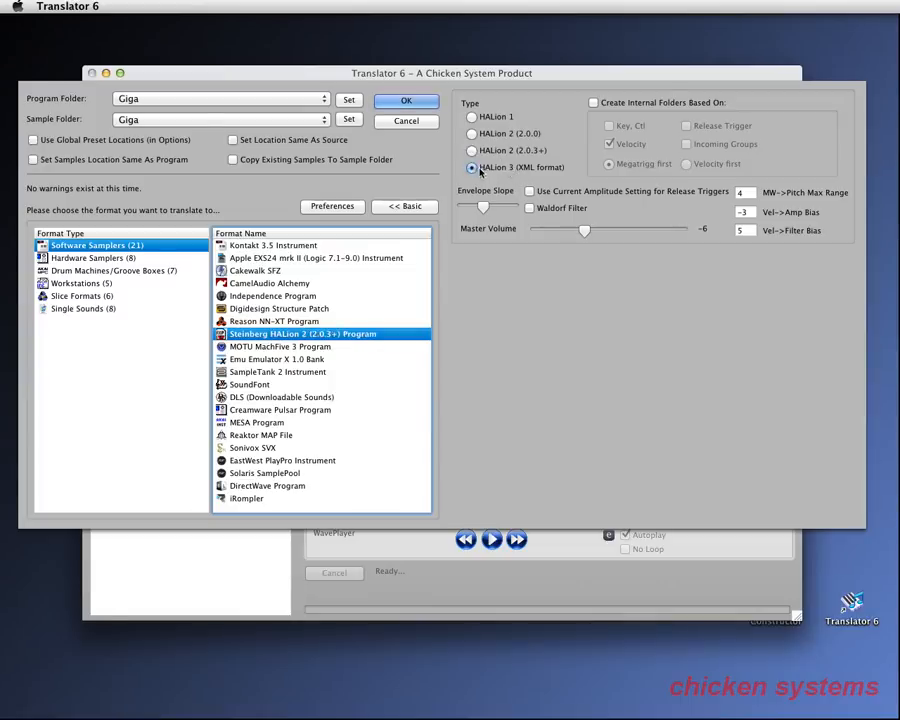
left_click(497, 171)
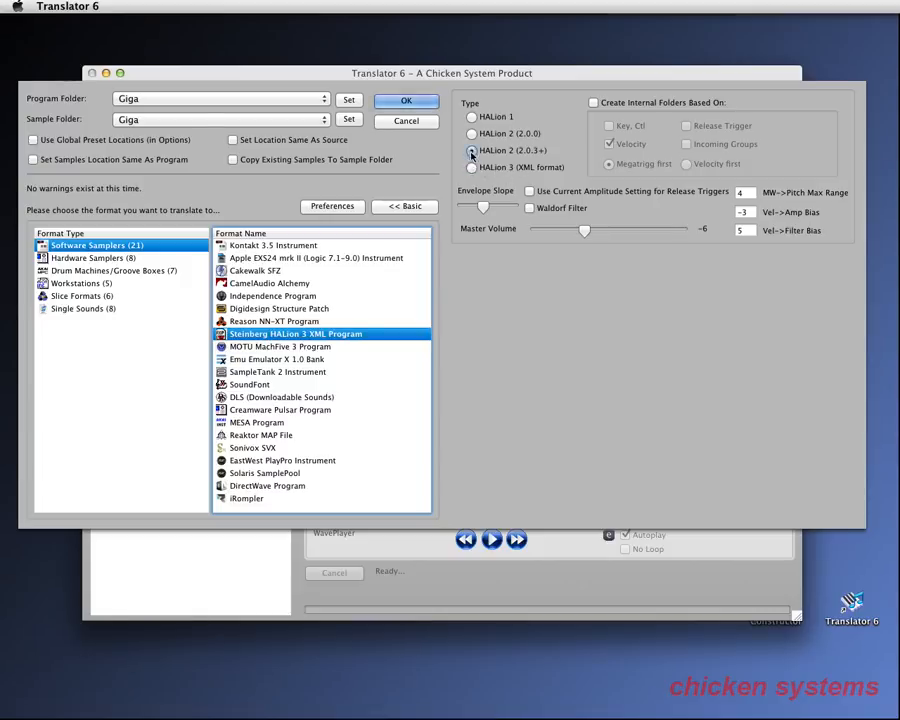
left_click(472, 151)
Select the MOTU MachFive 3 Program format, try MachFive 1 as its version, and restore MachFive 3.
left_click(273, 347)
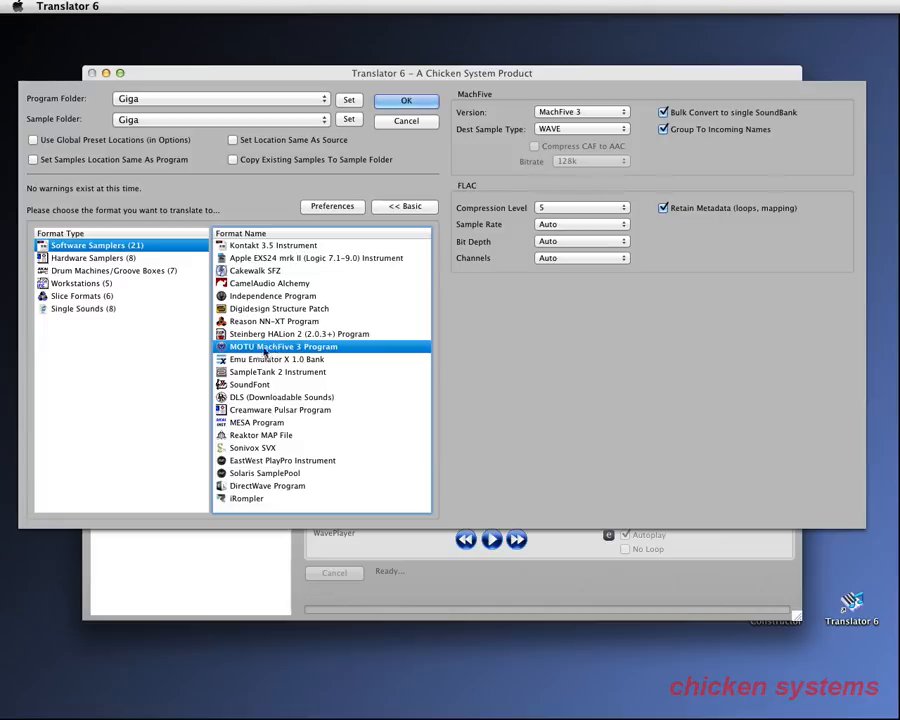
left_click(580, 112)
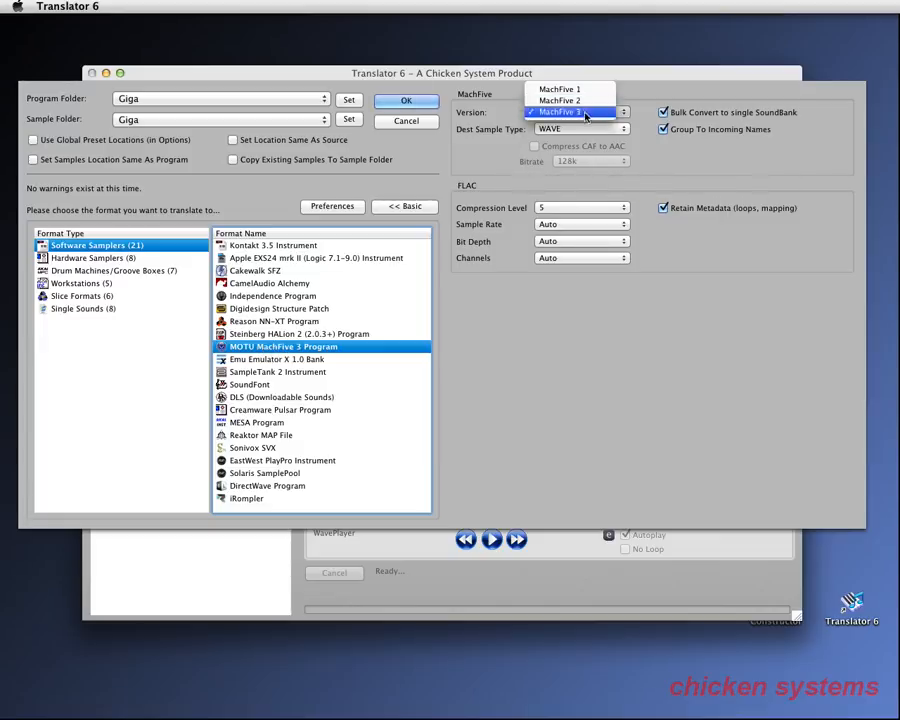
left_click(583, 93)
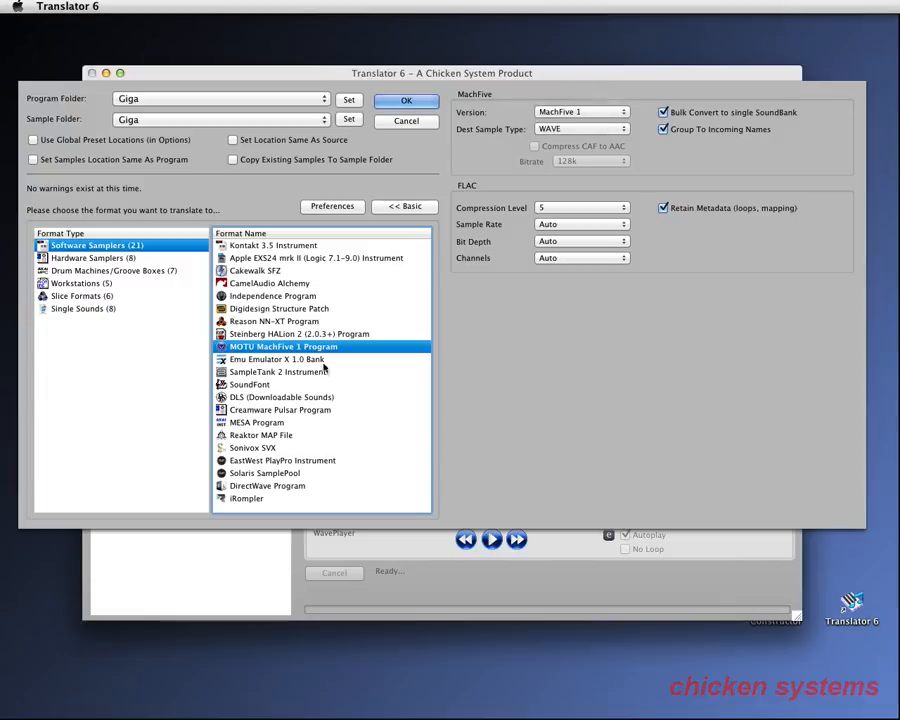
left_click(566, 112)
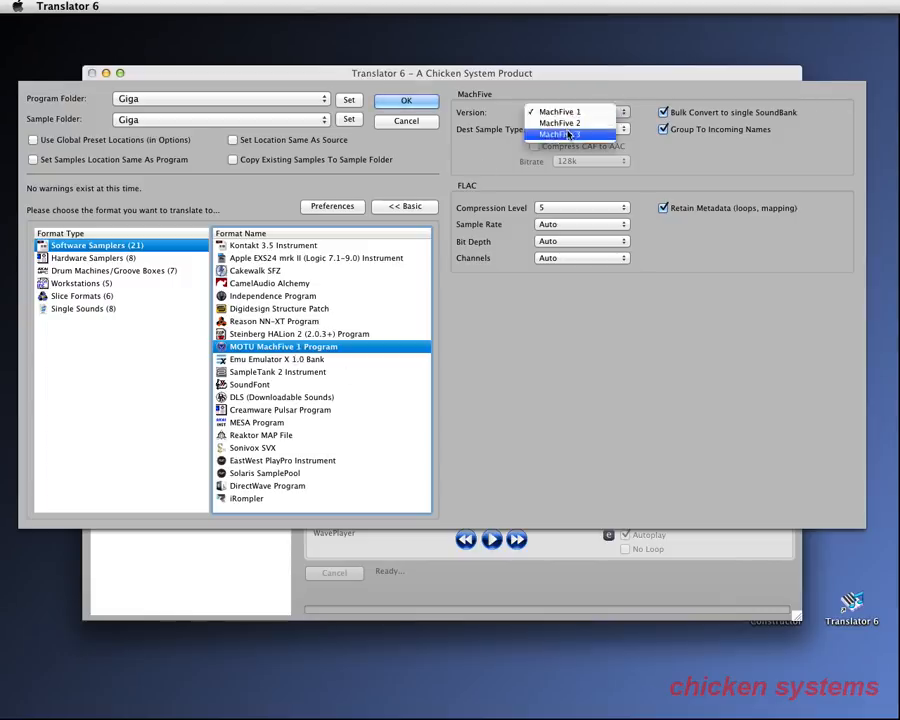
left_click(566, 134)
Examine the advanced options of the Emulator X, SampleTank 2, SoundFont, DLS, Creamware Pulsar, MESA, Reaktor MAP and Solaris SamplePool formats.
left_click(284, 362)
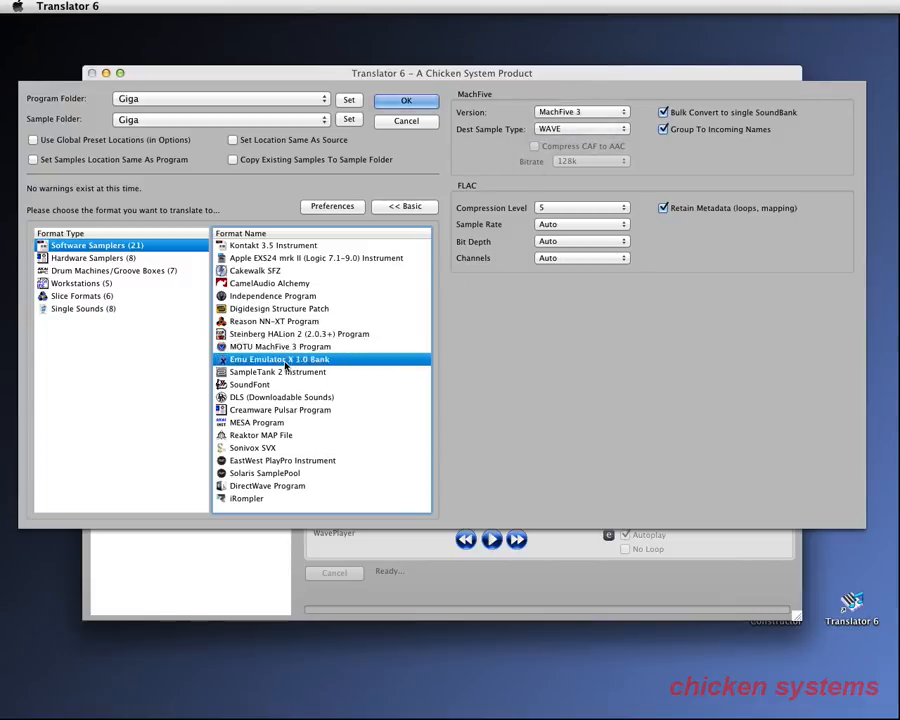
left_click(279, 373)
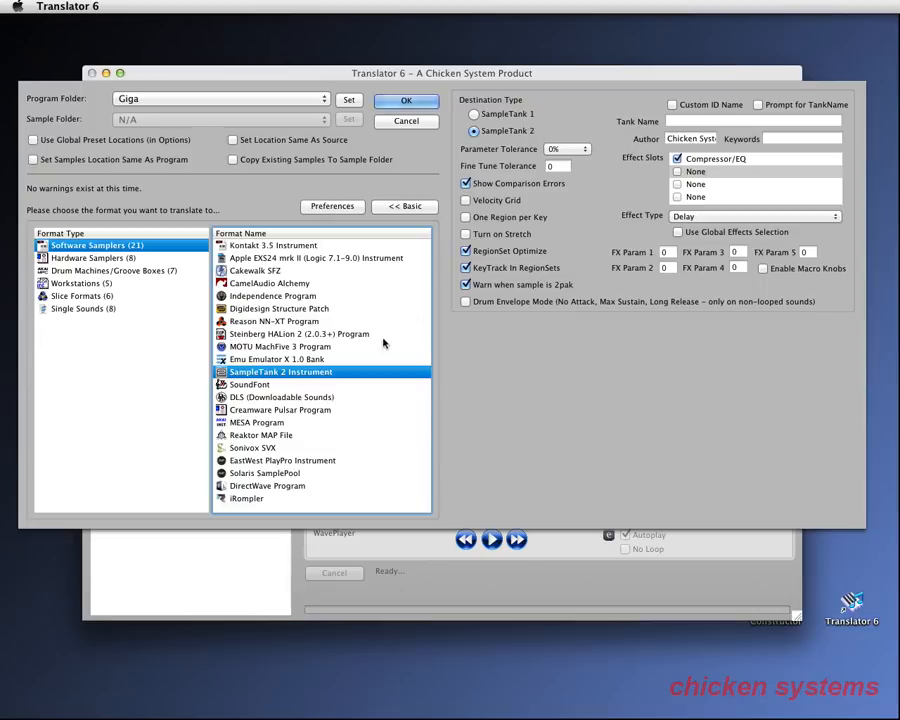
left_click(256, 386)
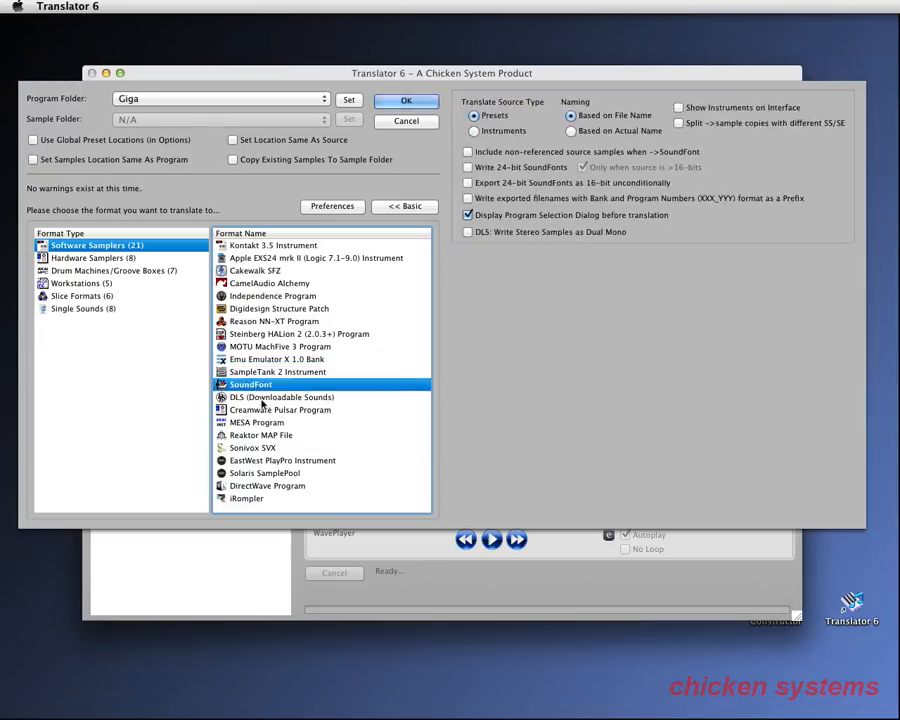
left_click(268, 398)
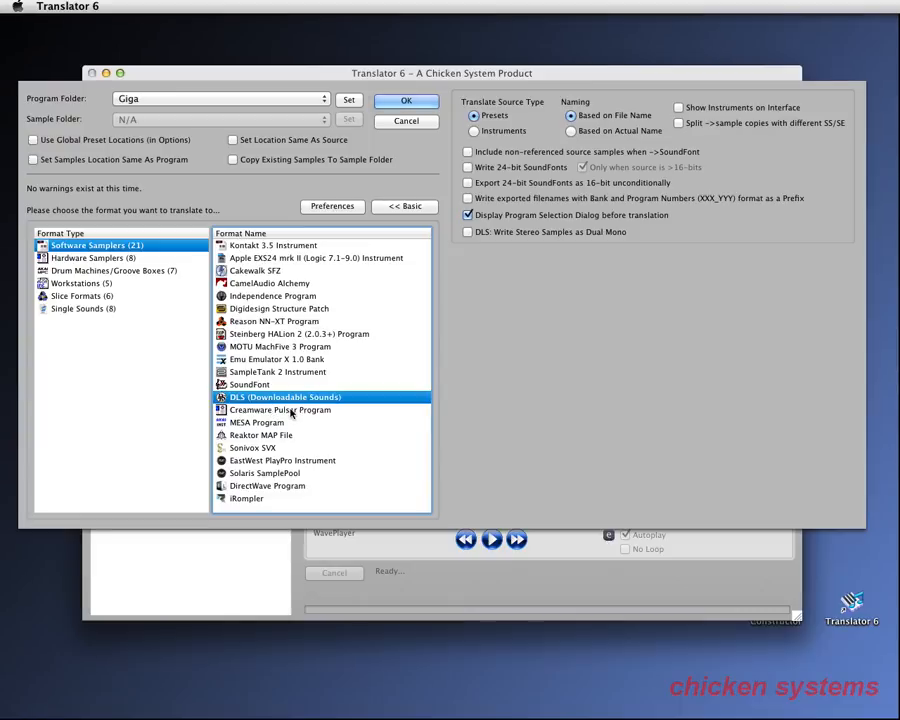
left_click(291, 410)
left_click(276, 423)
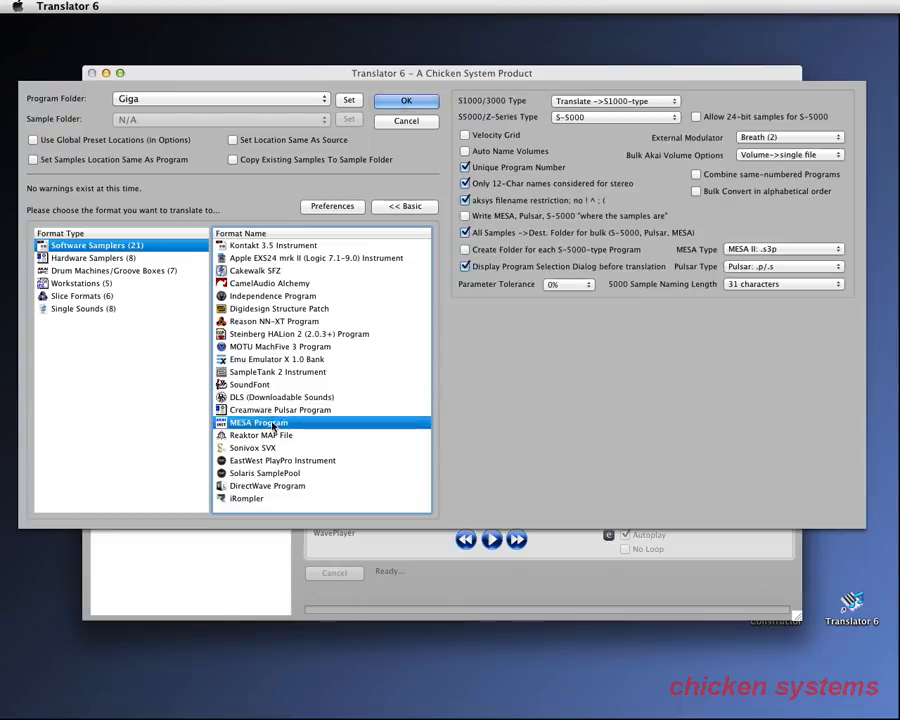
left_click(262, 436)
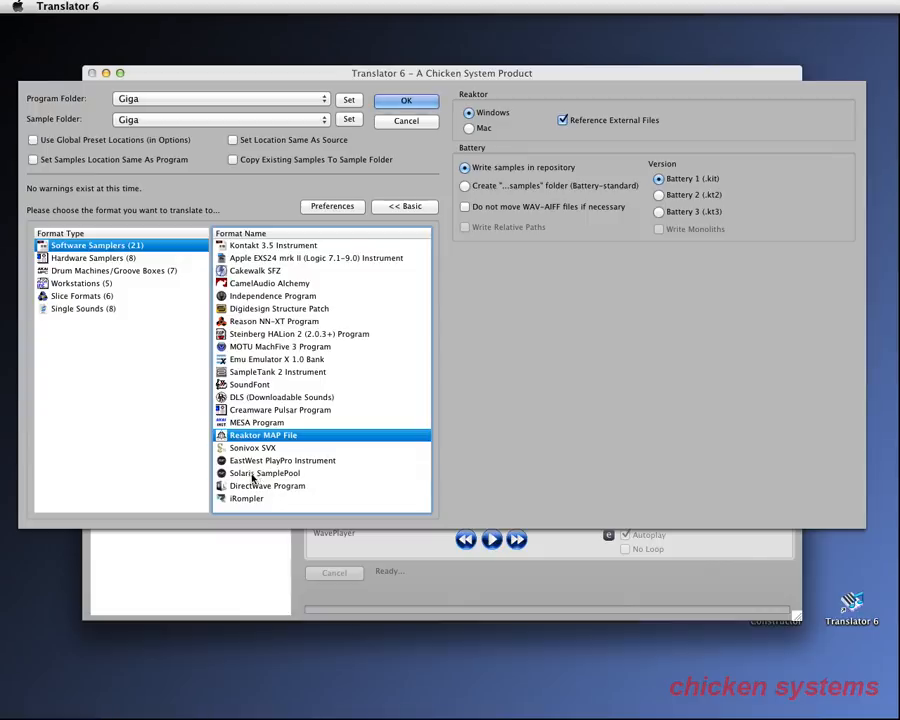
left_click(253, 474)
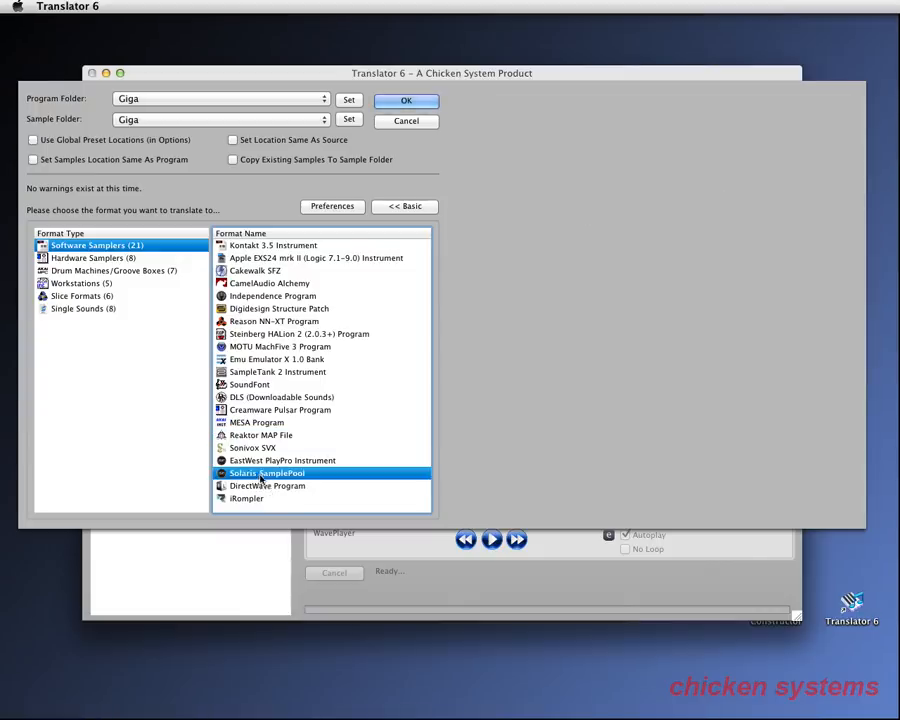
Examine the DirectWave and iRompler software formats and the Akai AK1/3, Roland S-7x, Roland XV-5080 and Emu Emulator E4 and E3/ESi hardware formats.
left_click(264, 487)
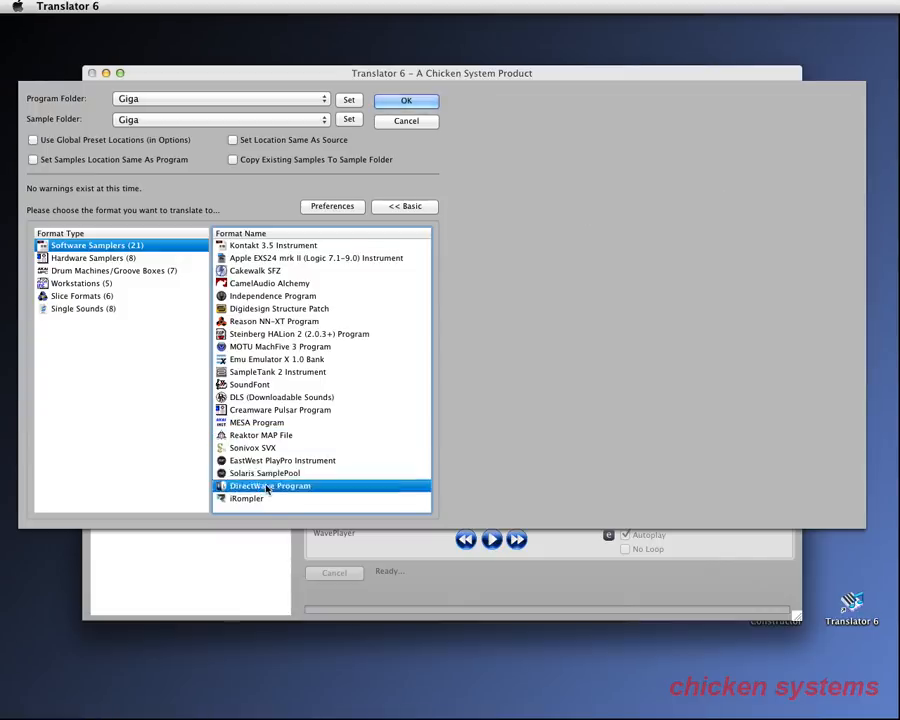
left_click(258, 499)
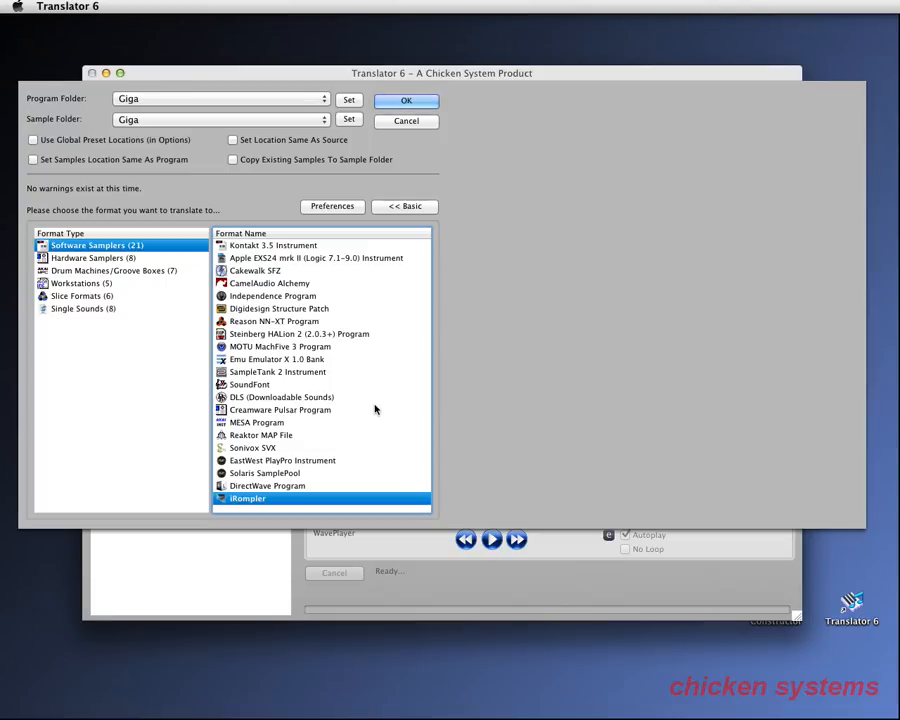
left_click(71, 259)
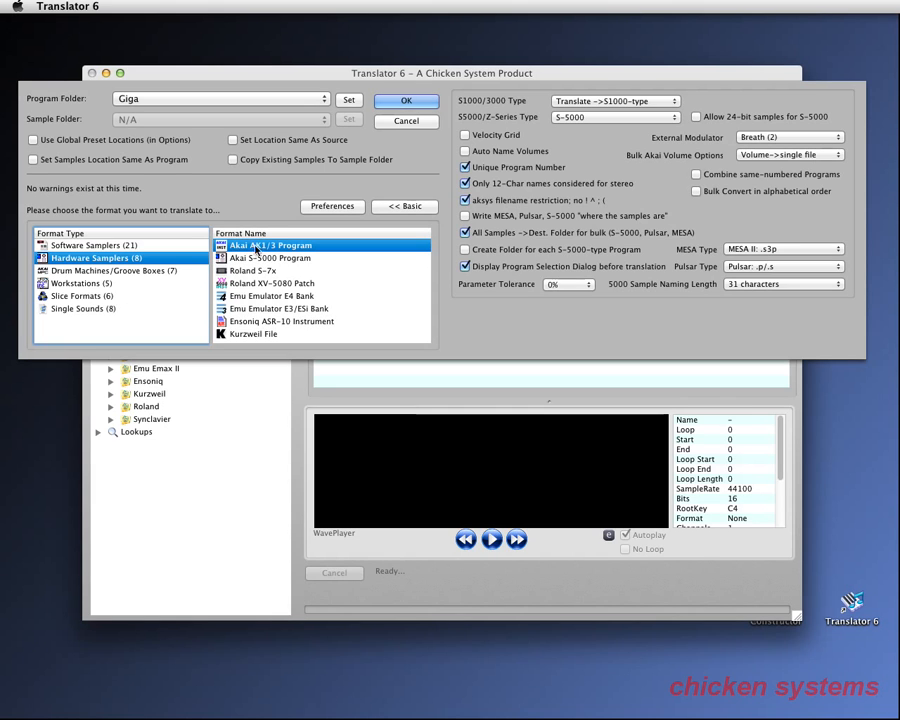
left_click(262, 271)
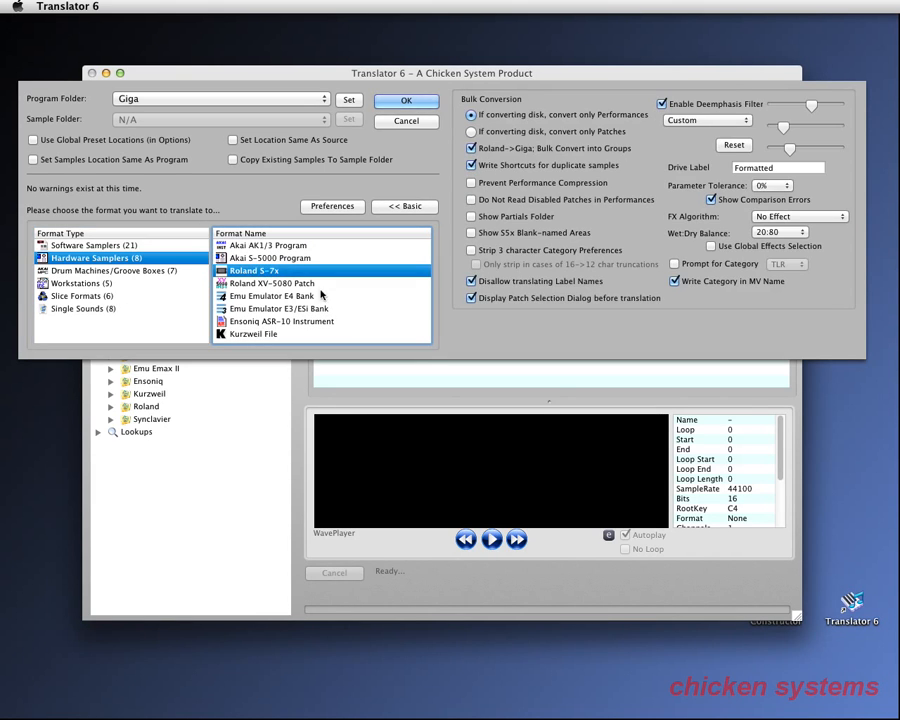
left_click(275, 285)
left_click(275, 297)
left_click(275, 309)
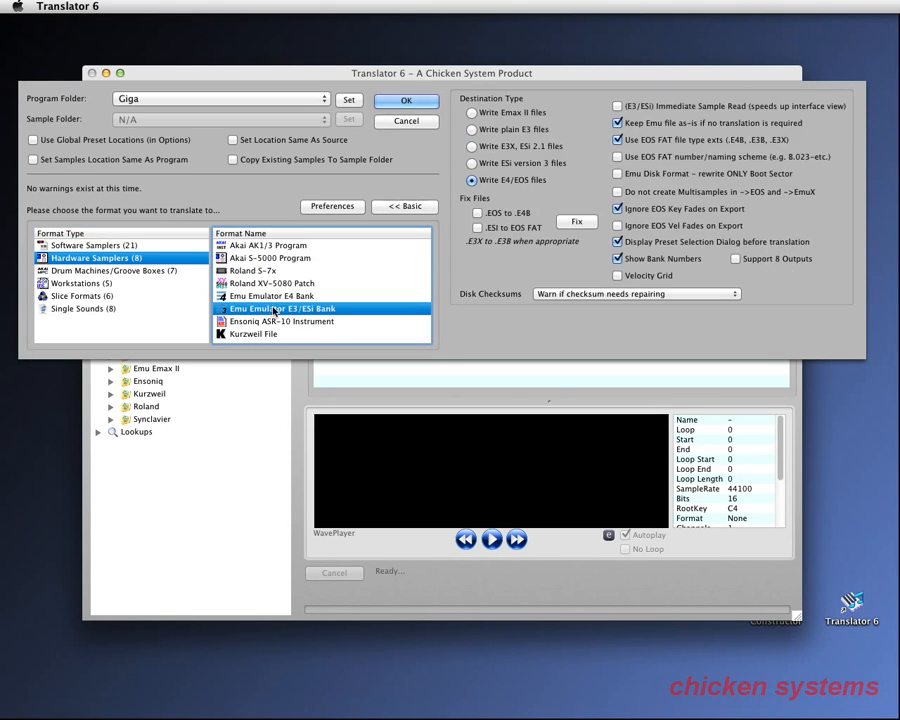
Try Original EPS as the Ensoniq format's type, restore ASR-10, and check the Kurzweil File advanced options before hiding them.
left_click(285, 322)
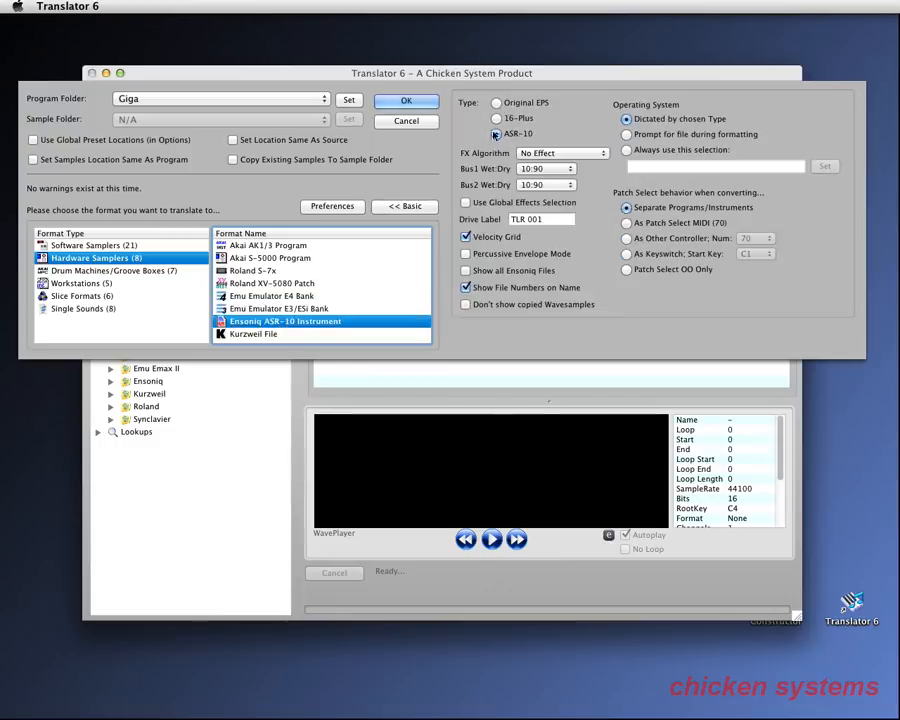
left_click(508, 104)
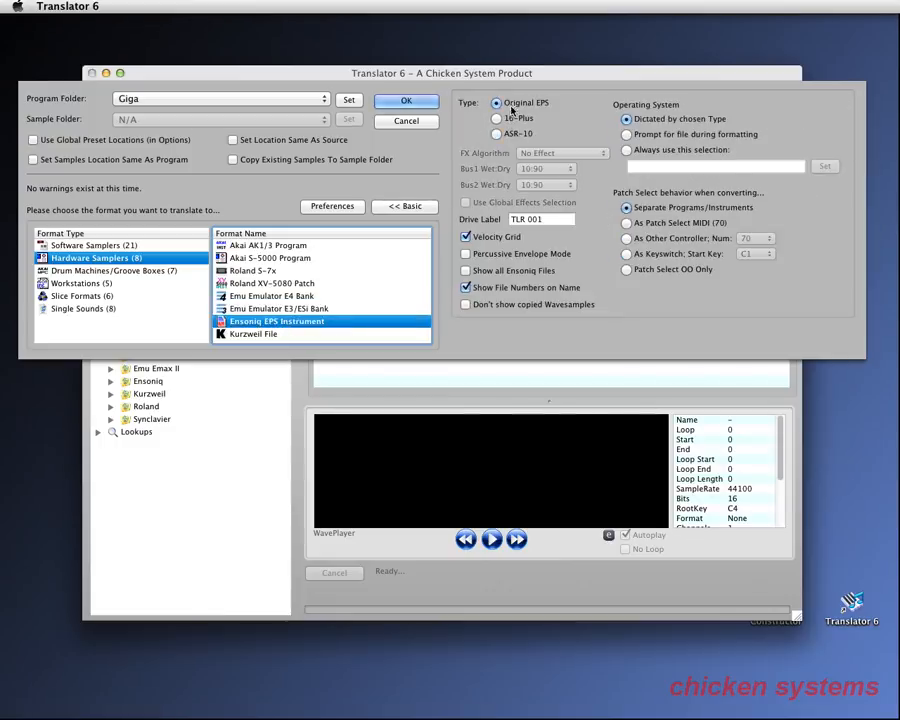
left_click(508, 135)
left_click(256, 335)
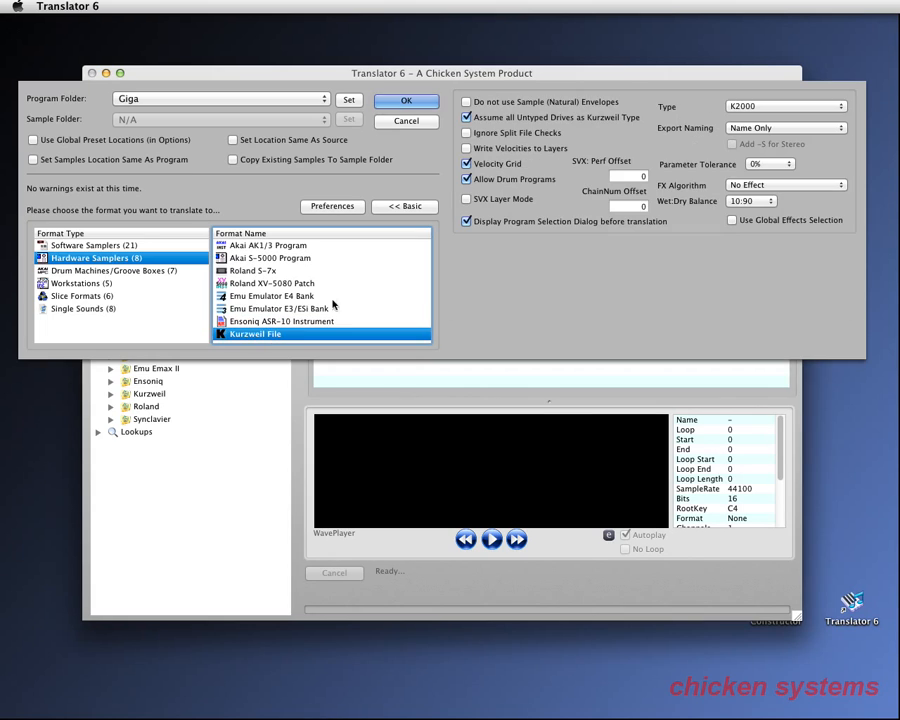
left_click(399, 206)
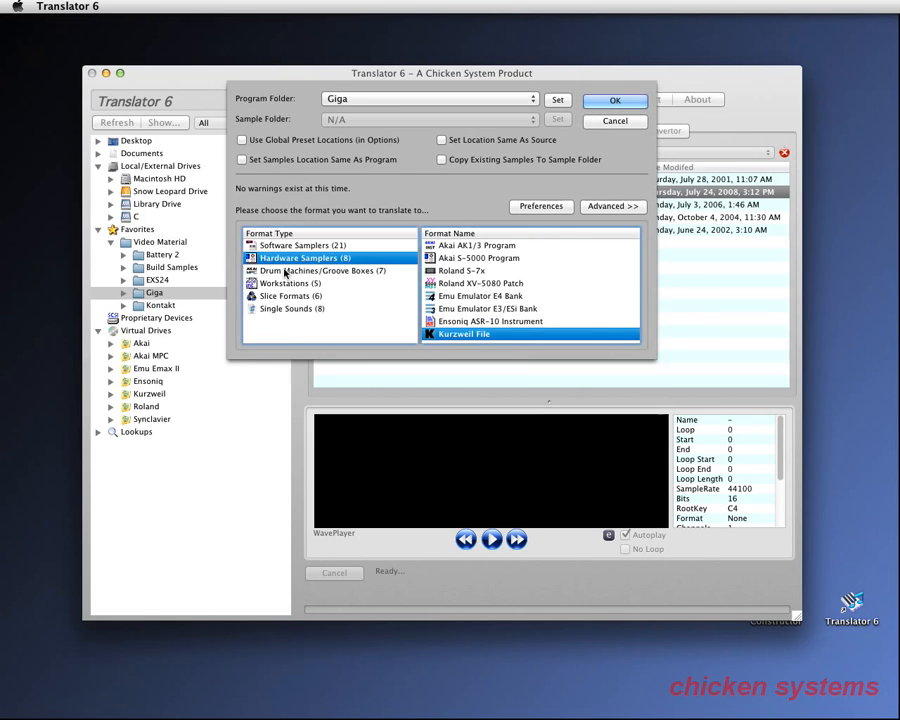
Examine the advanced options of the Akai MPC Program, Roland MV-Series Patch, Battery 1 Kit and Ableton Drum Rack drum machine formats.
left_click(300, 271)
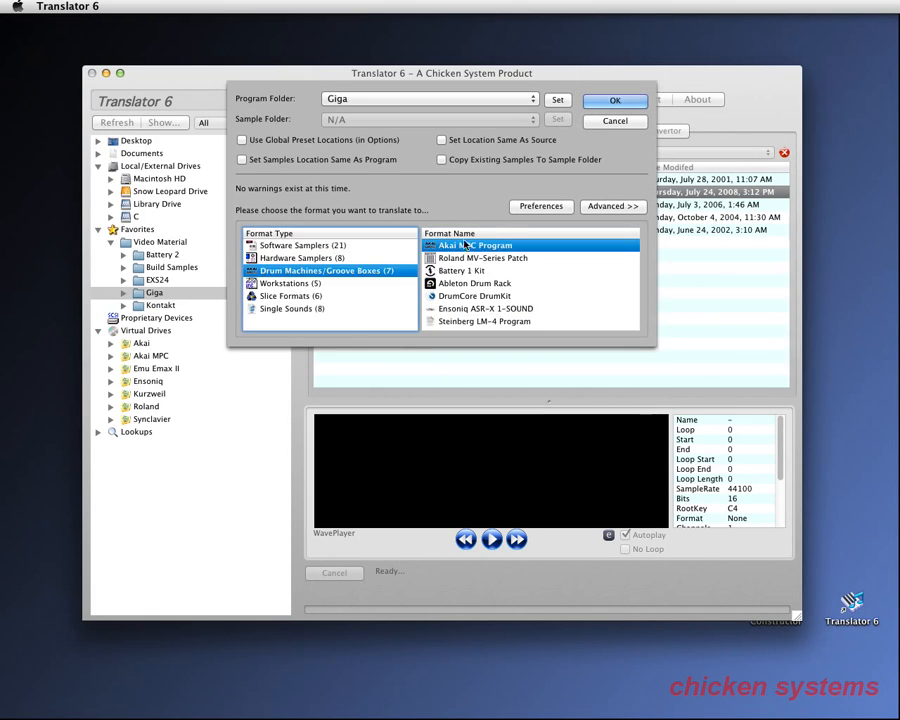
left_click(605, 207)
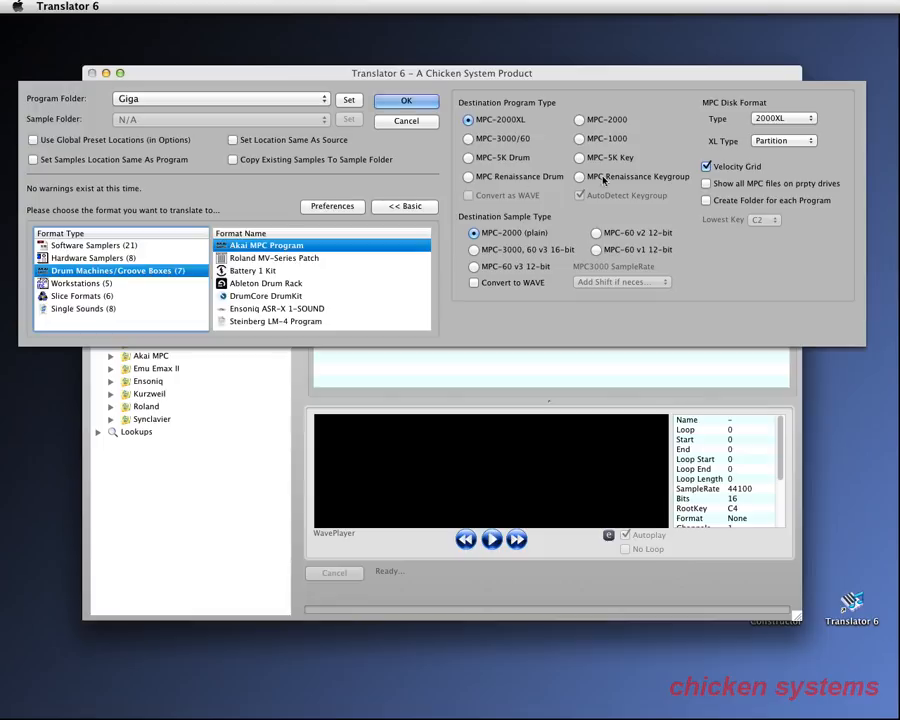
left_click(264, 259)
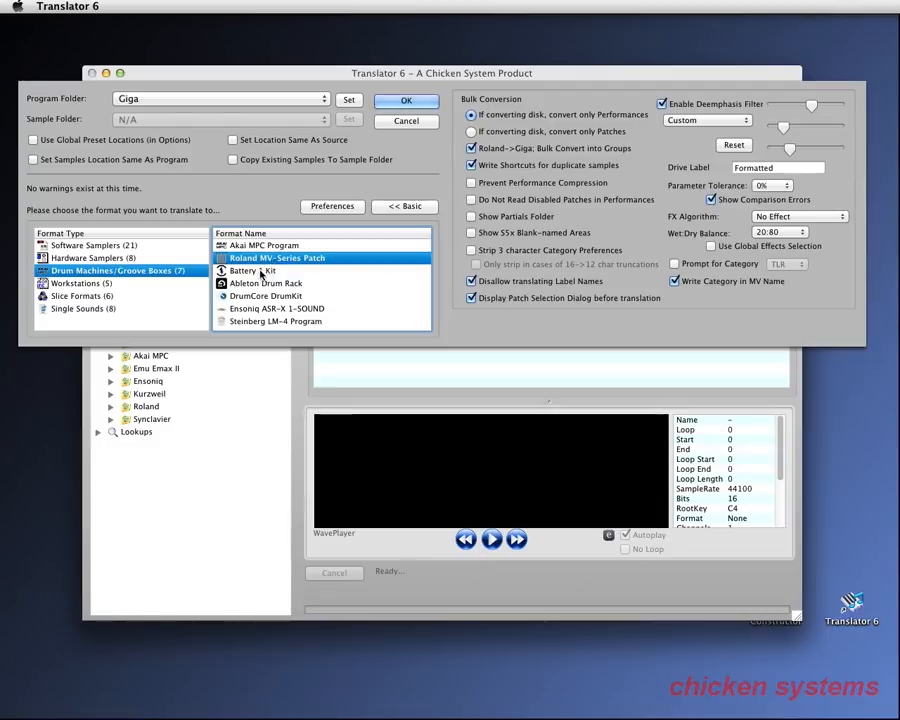
left_click(258, 271)
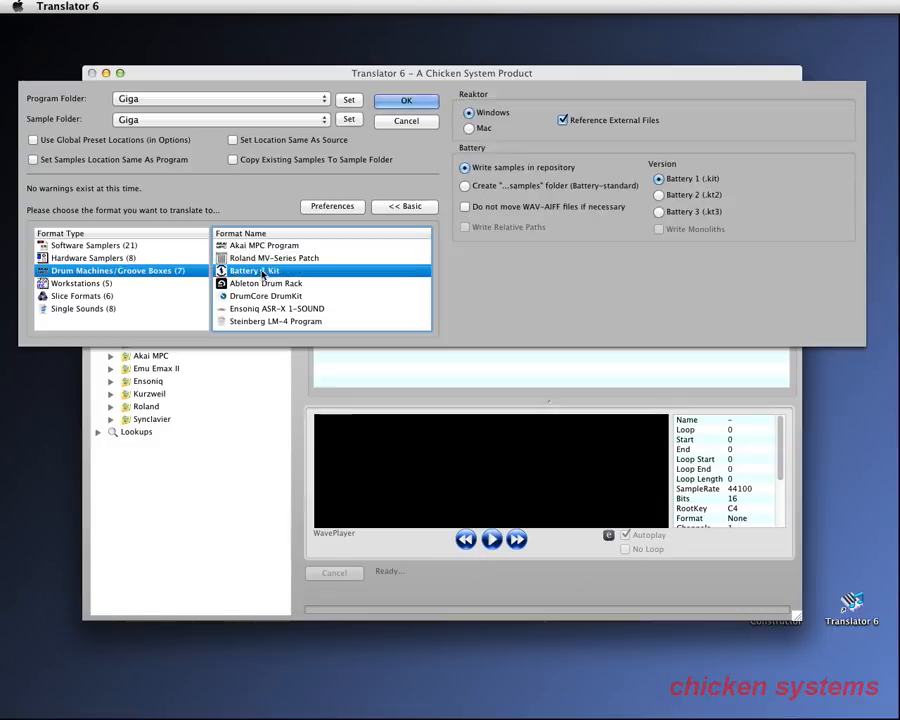
left_click(658, 212)
left_click(276, 285)
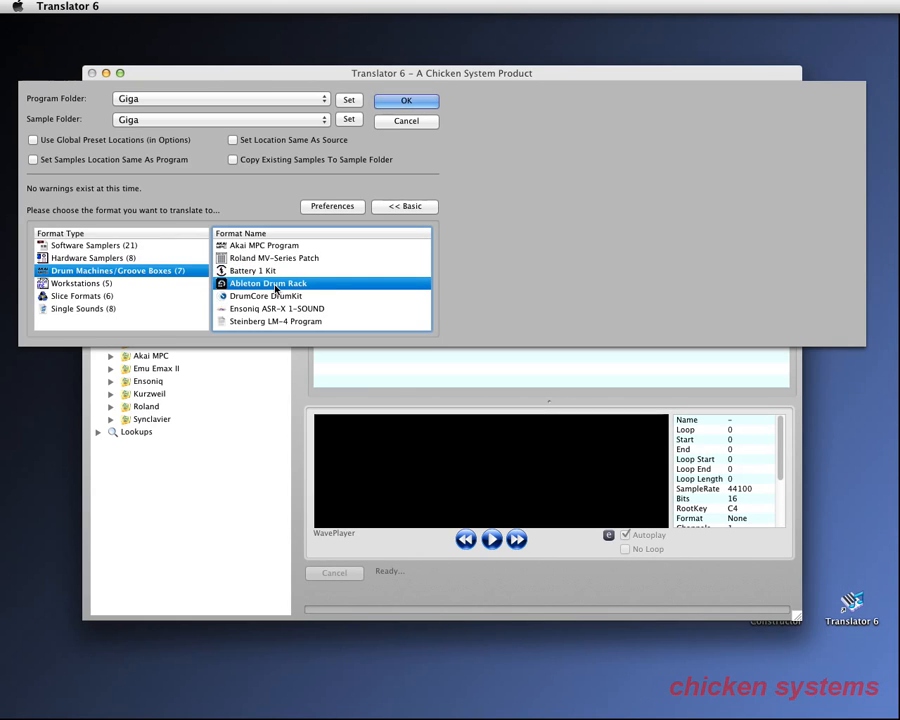
Hide the advanced options and look through the DrumCore DrumKit, Ensoniq ASR-X 1-SOUND and Steinberg LM-4 Program formats.
left_click(402, 206)
left_click(461, 296)
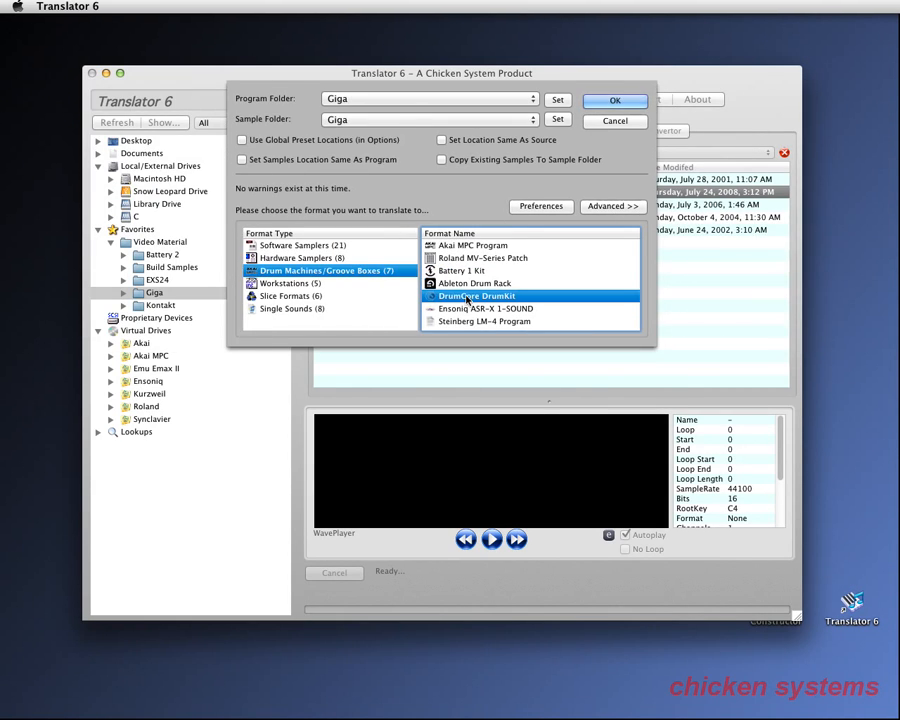
left_click(468, 309)
left_click(466, 323)
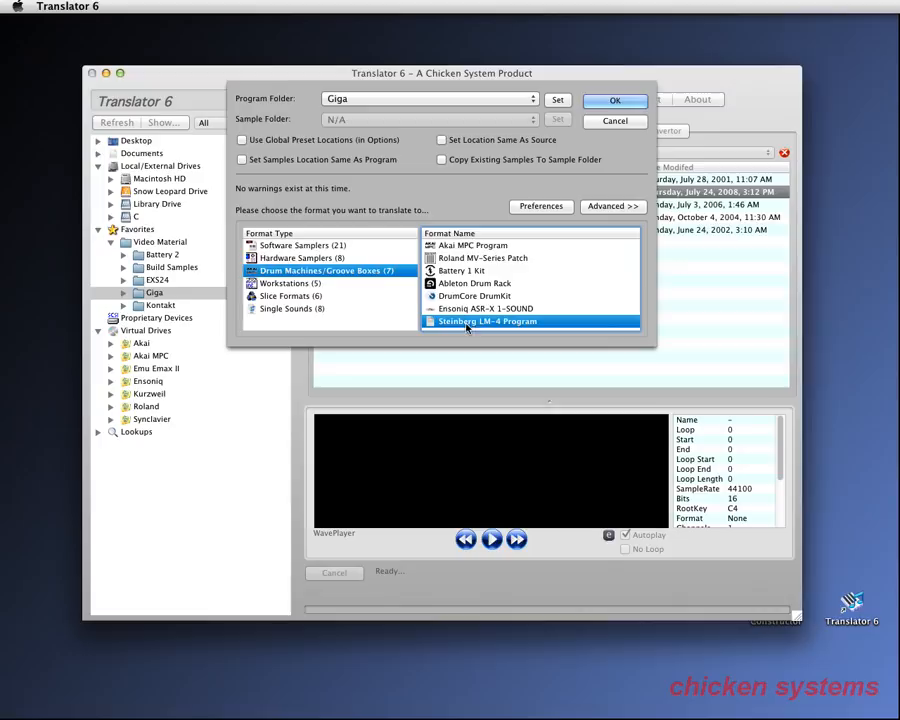
Show the advanced options of the Yamaha Motif XS Voice workstation format and review its type choices, keeping Motif XS.
left_click(292, 284)
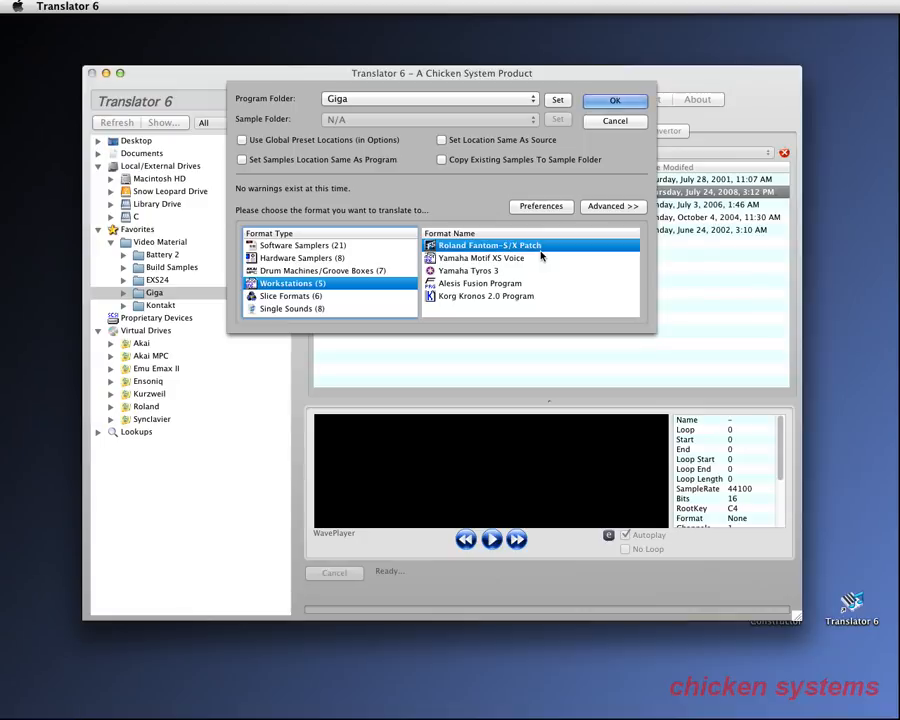
left_click(484, 258)
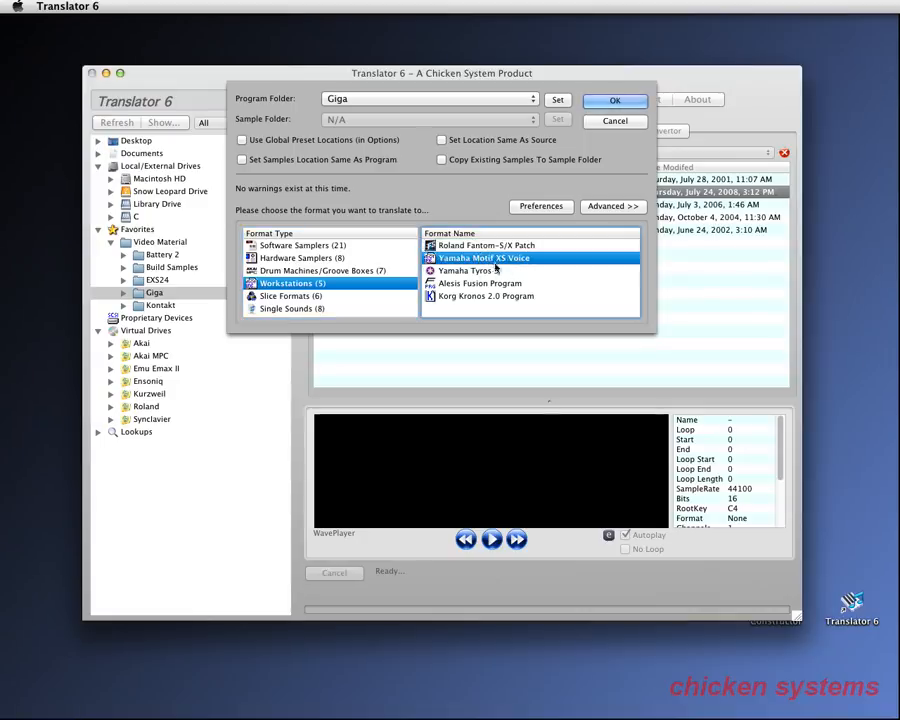
left_click(612, 206)
left_click(520, 104)
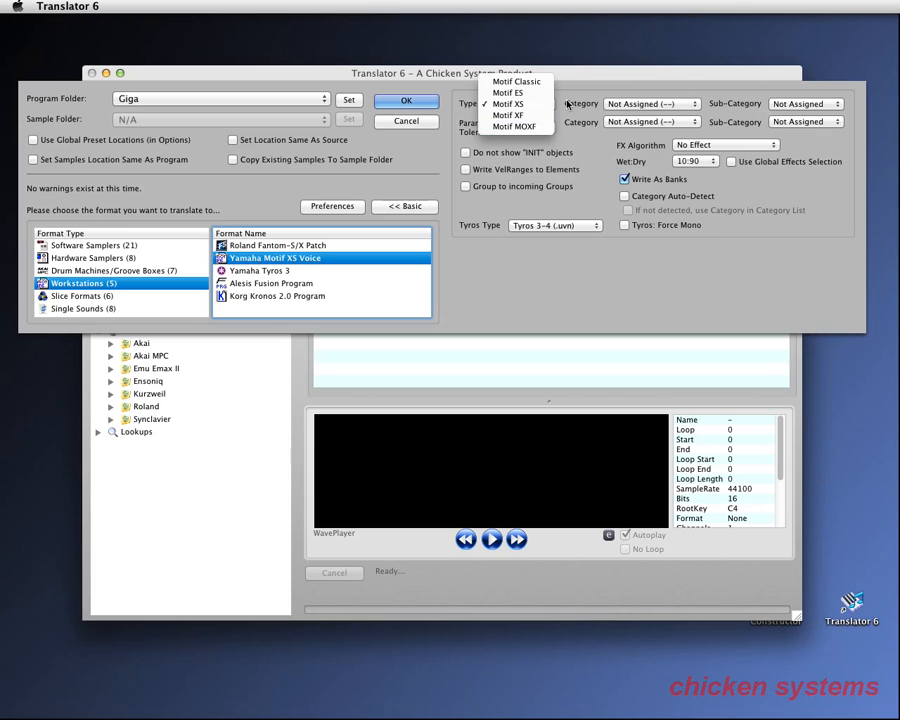
left_click(548, 102)
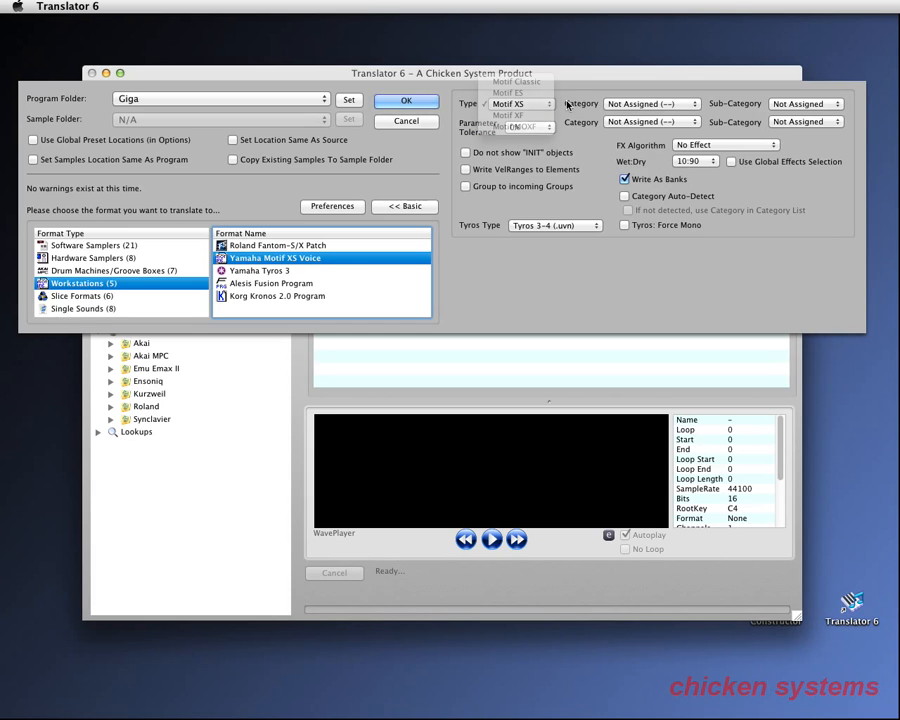
Examine the advanced options of the Yamaha Tyros 3 and Alesis Fusion Program workstation formats, moving the window slightly up.
left_click(284, 272)
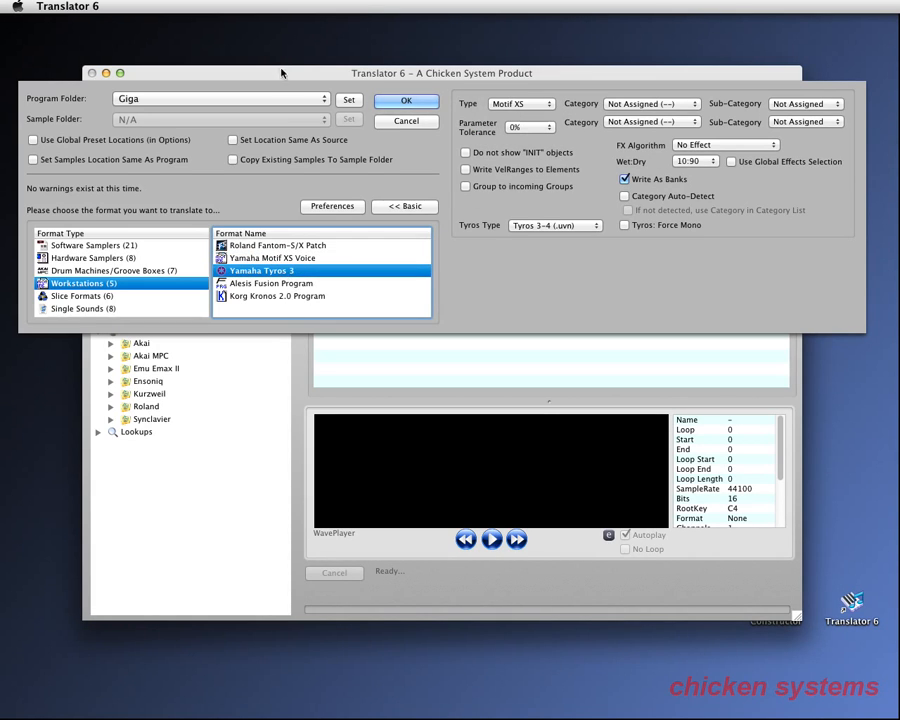
left_click_drag(271, 74, 273, 69)
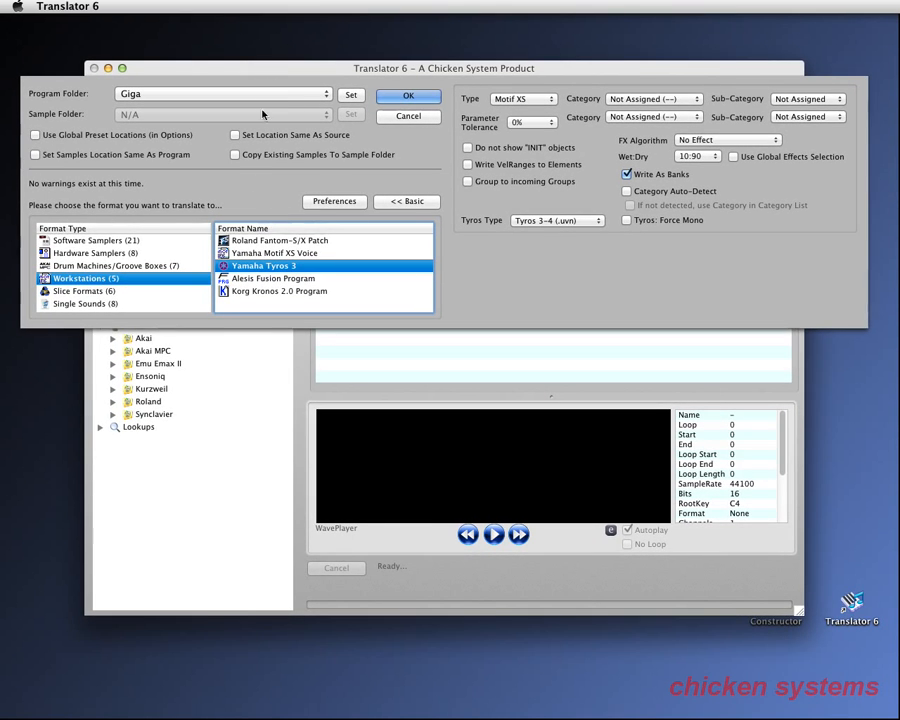
left_click(290, 280)
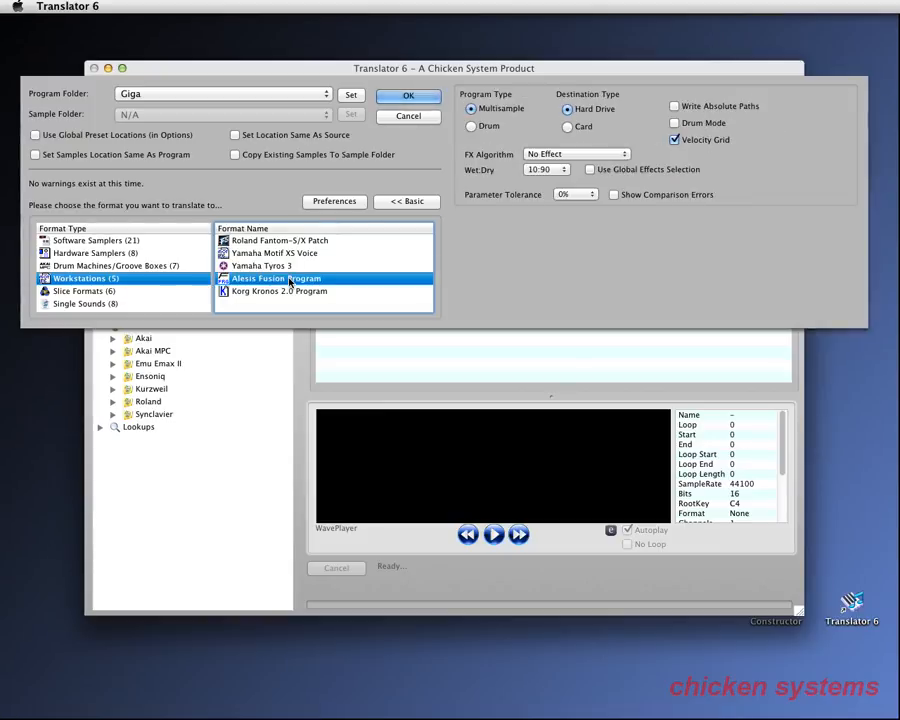
Select the Korg Kronos 2.0 Program format and review its type choices, keeping Kronos 2.0.
left_click(273, 292)
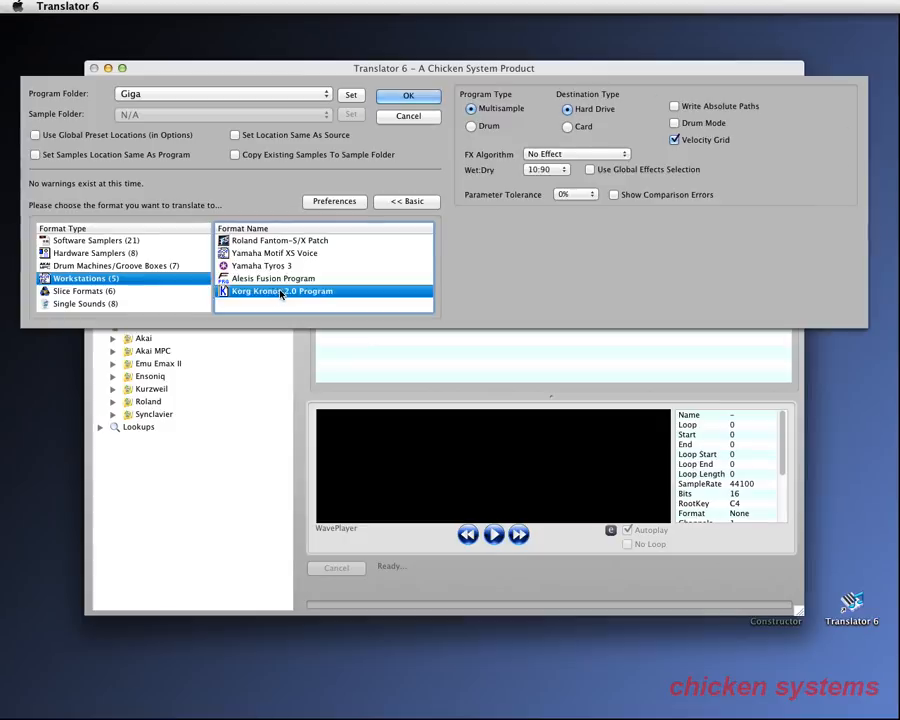
left_click(573, 99)
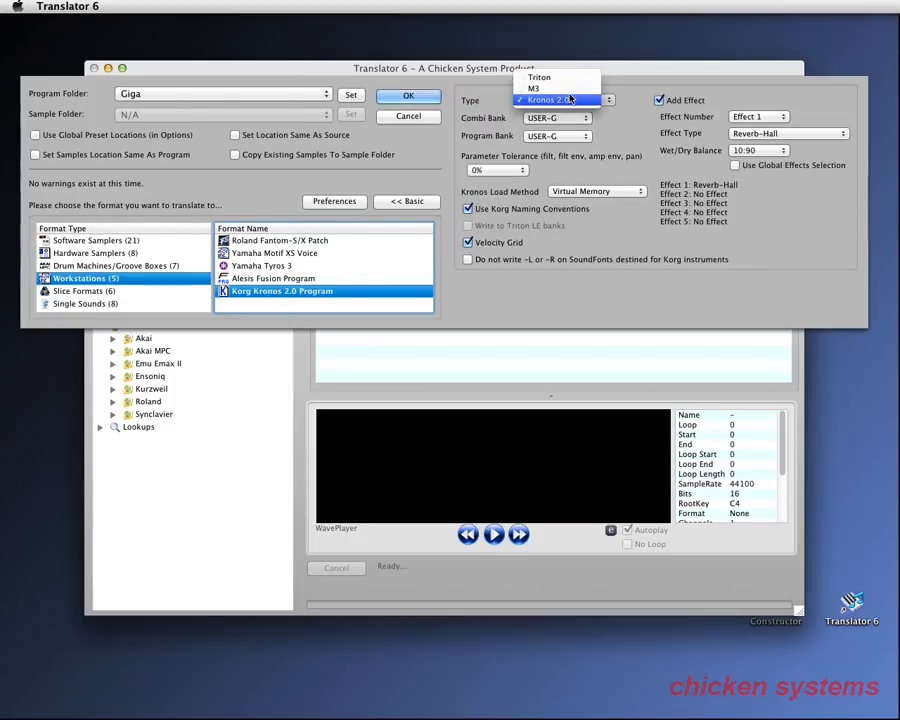
left_click(570, 100)
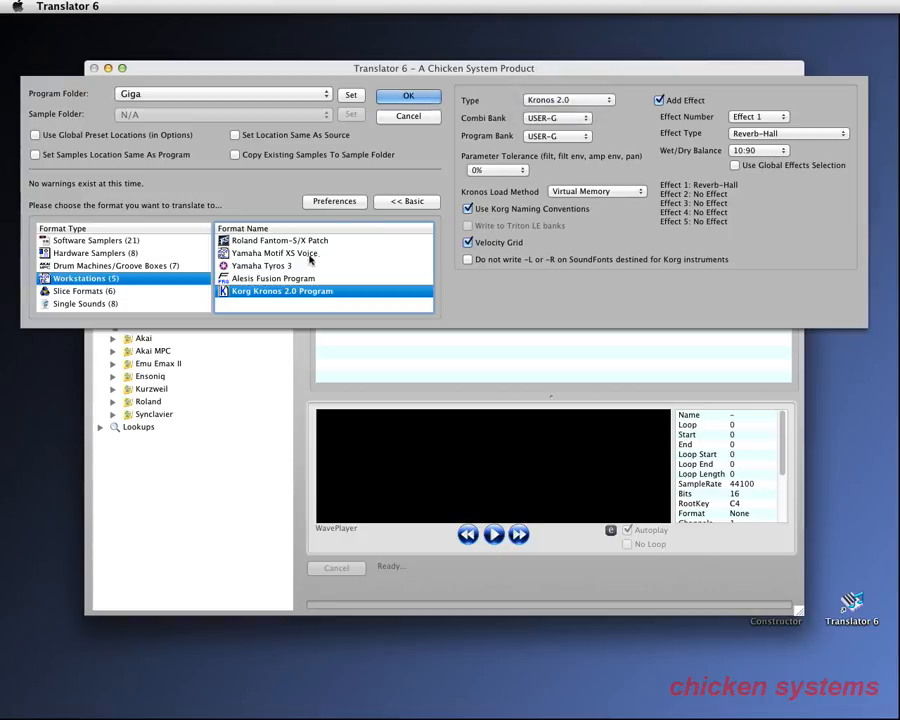
Look through the slice formats ACID File, AppleLoop, Recycle 1, Stylus RMX, Beat Creator and Akai Chopshop File, hiding the advanced options after Recycle 1.
left_click(86, 291)
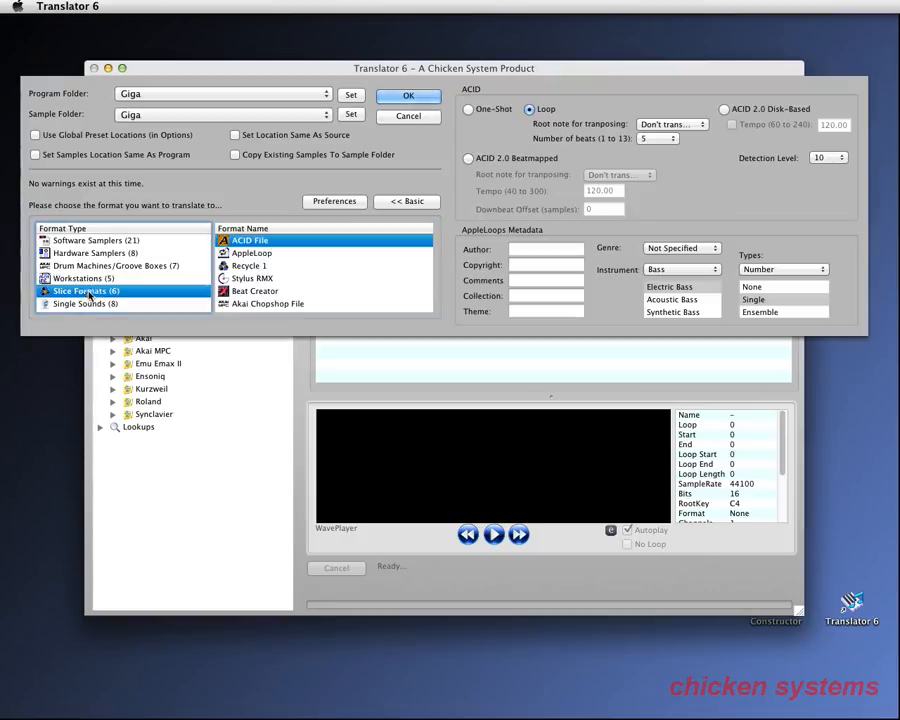
left_click(255, 253)
left_click(270, 266)
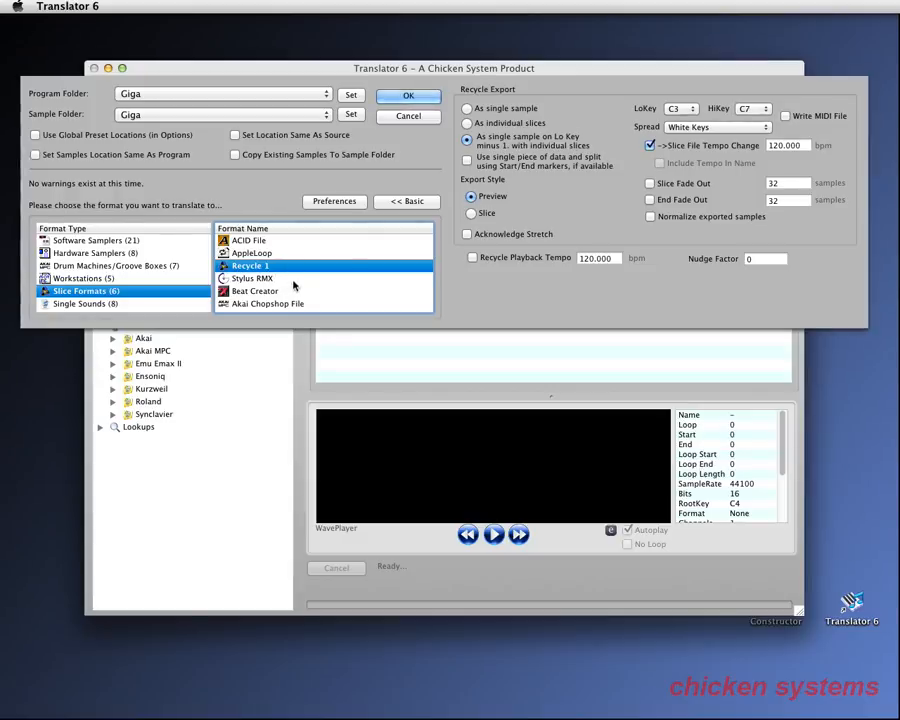
left_click(407, 201)
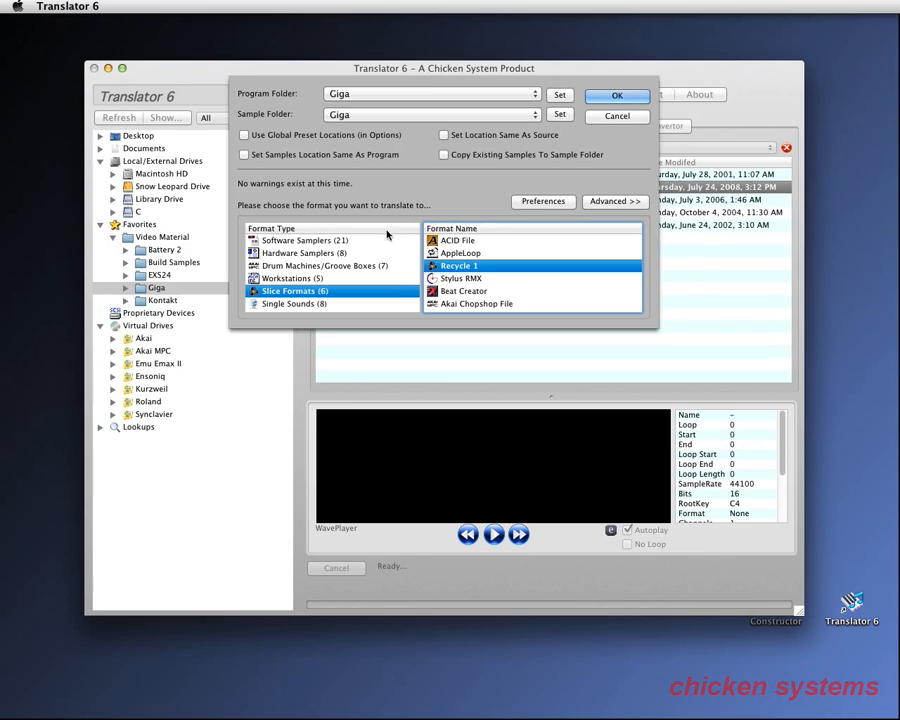
left_click(449, 280)
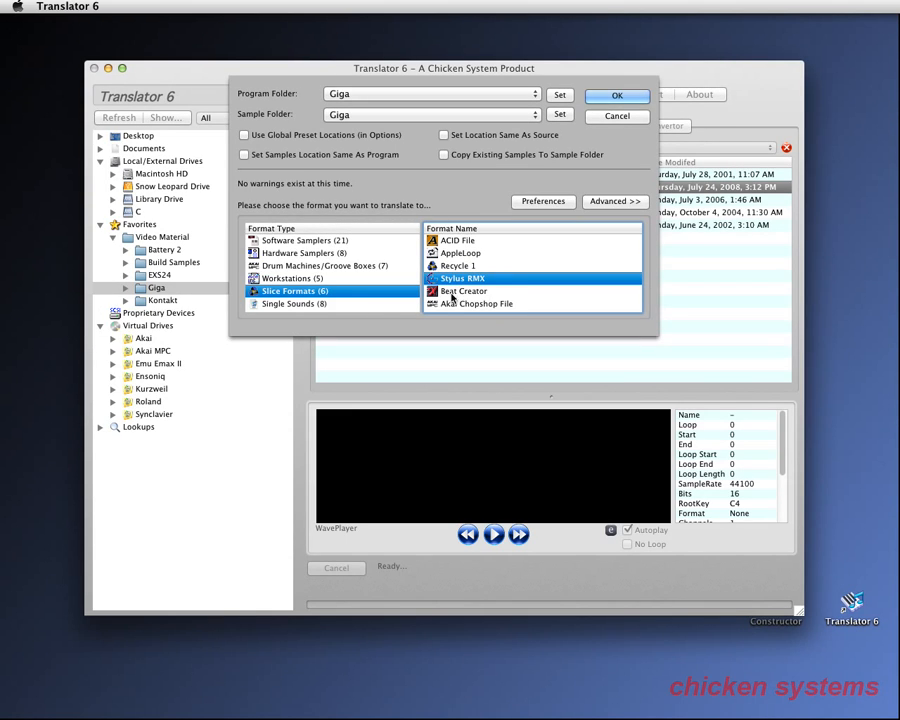
left_click(475, 291)
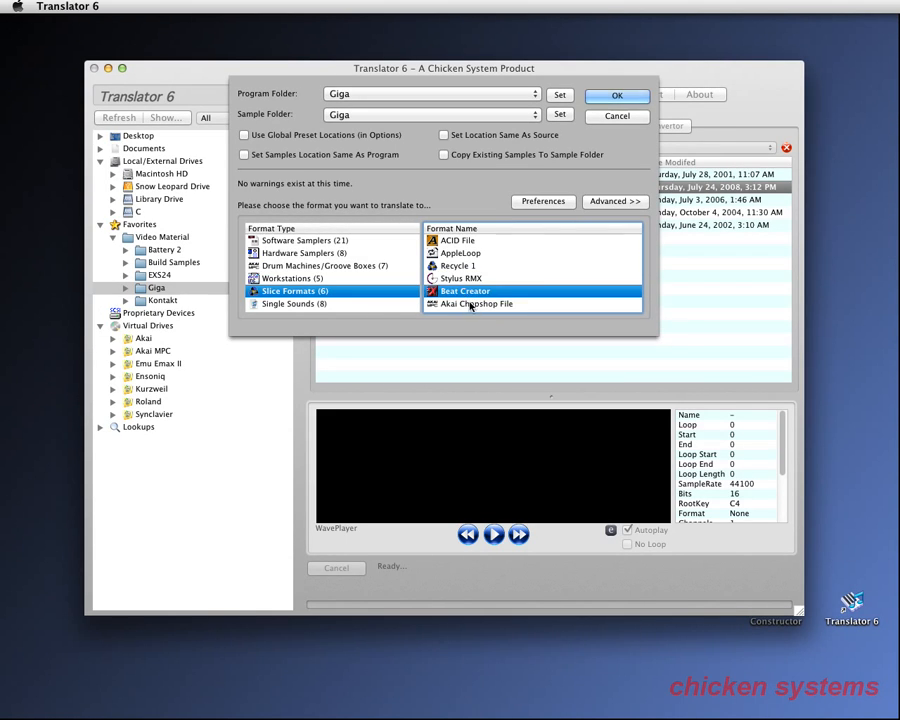
left_click(532, 302)
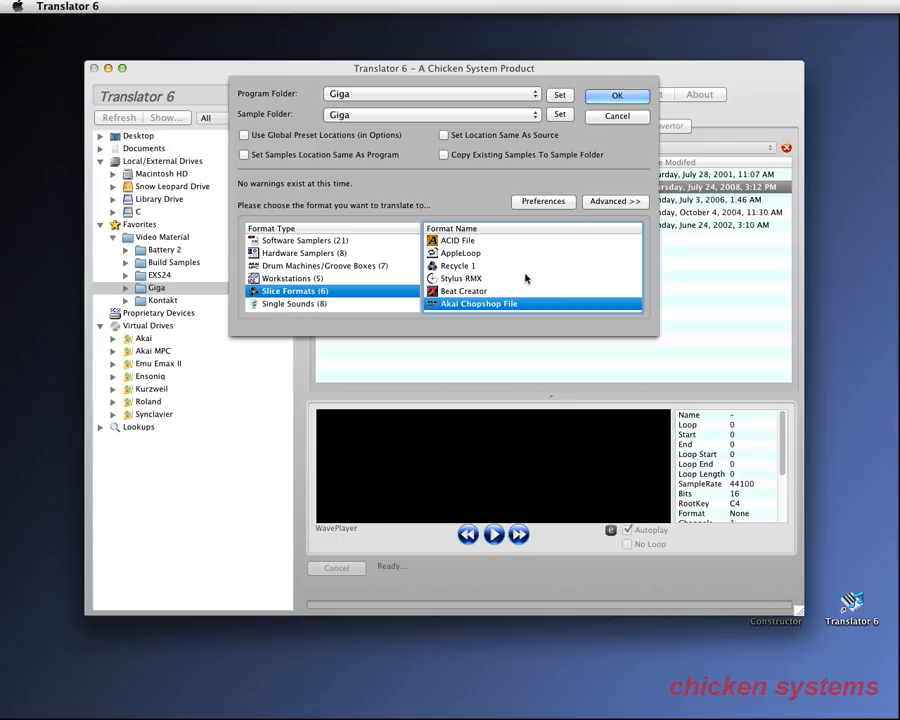
Look through the single sound formats WAVE, AIFF, CAF, FLC, MP3, OGG, Korg KSF and Akai MPC SND File.
left_click(288, 304)
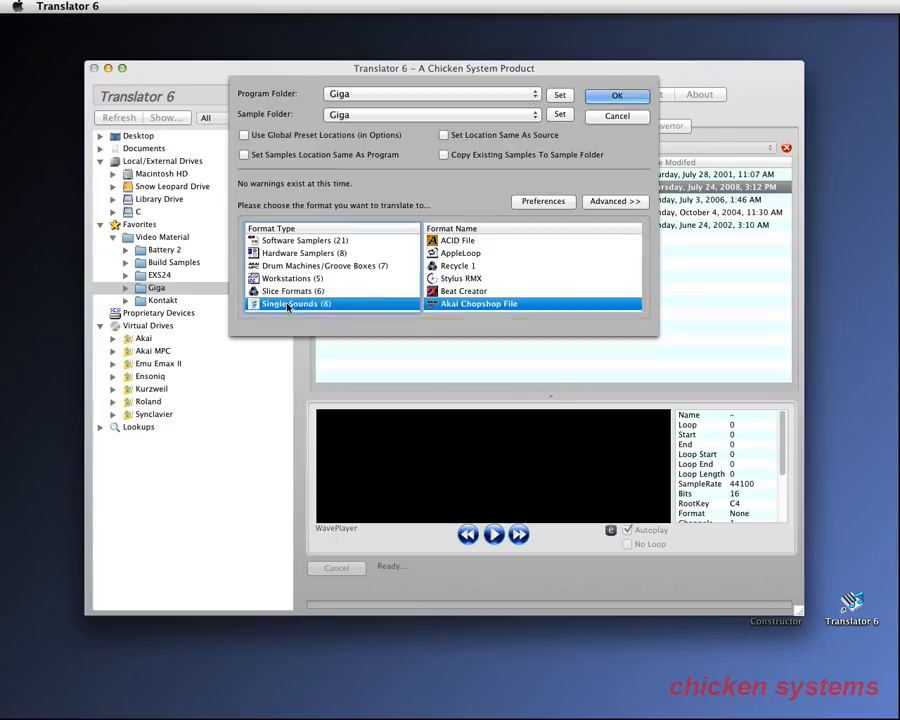
left_click(545, 241)
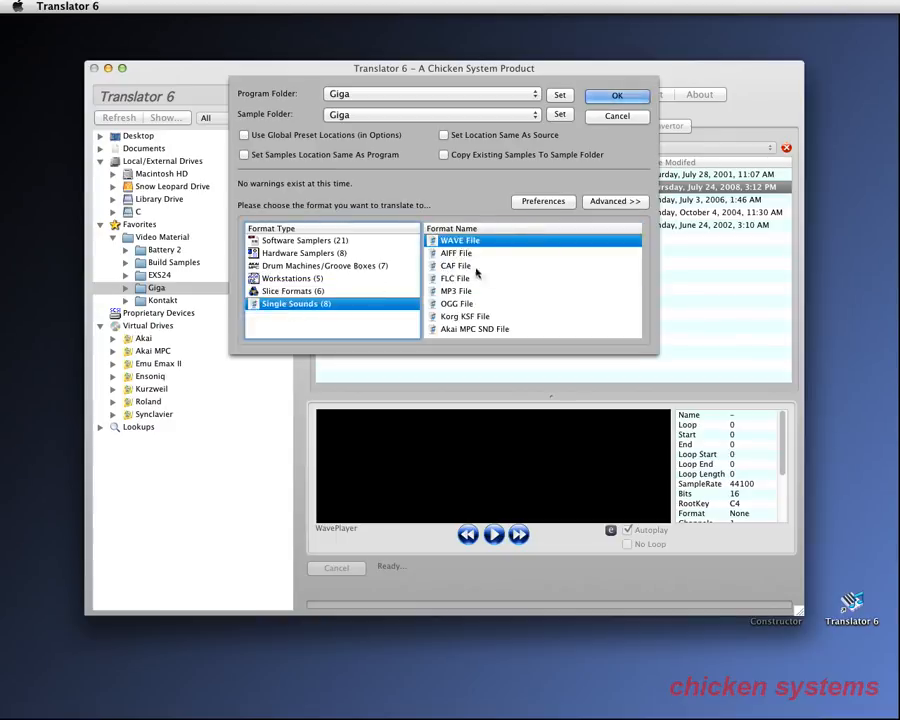
key("Down")
key("Down")
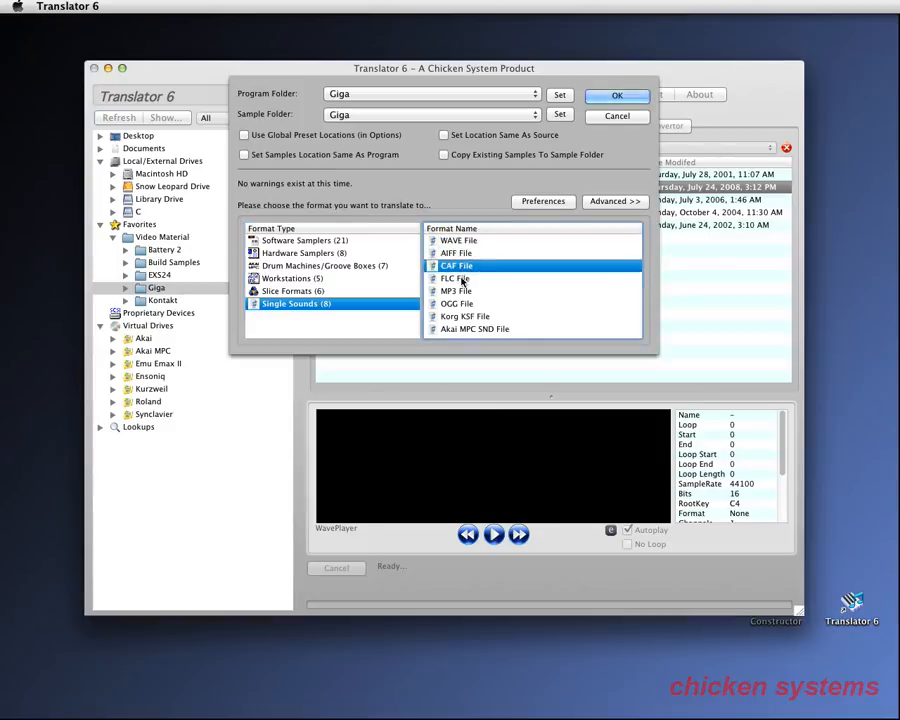
key("Down")
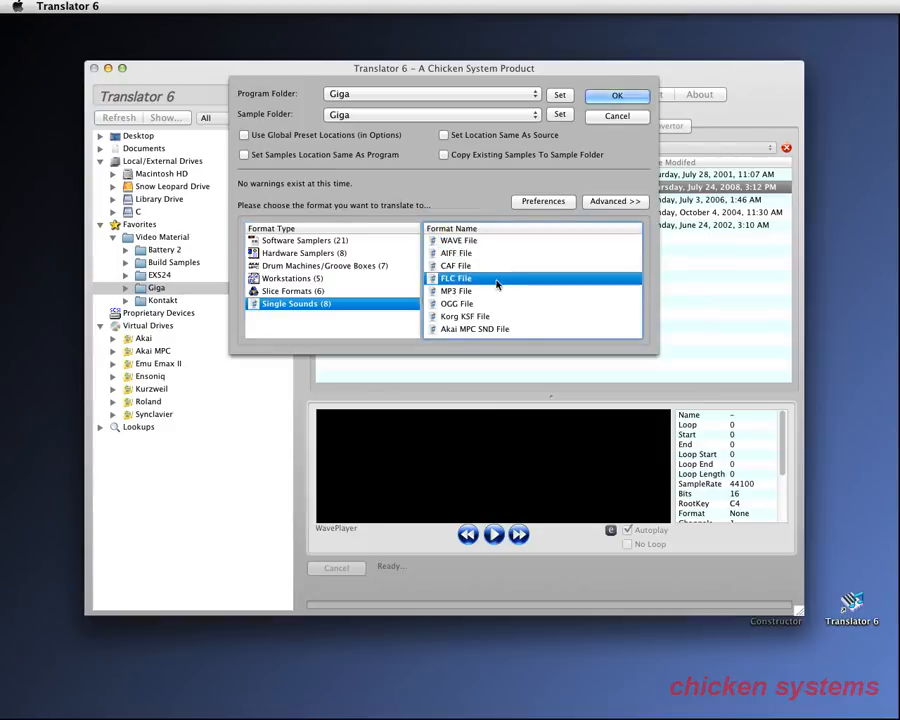
left_click(470, 292)
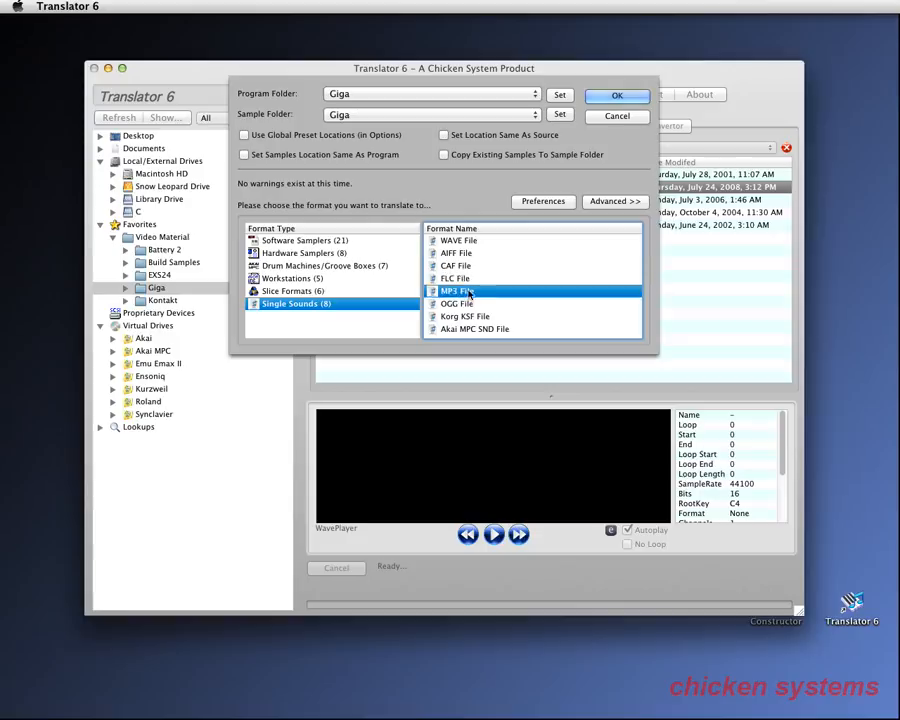
left_click(467, 306)
left_click(466, 281)
left_click(467, 290)
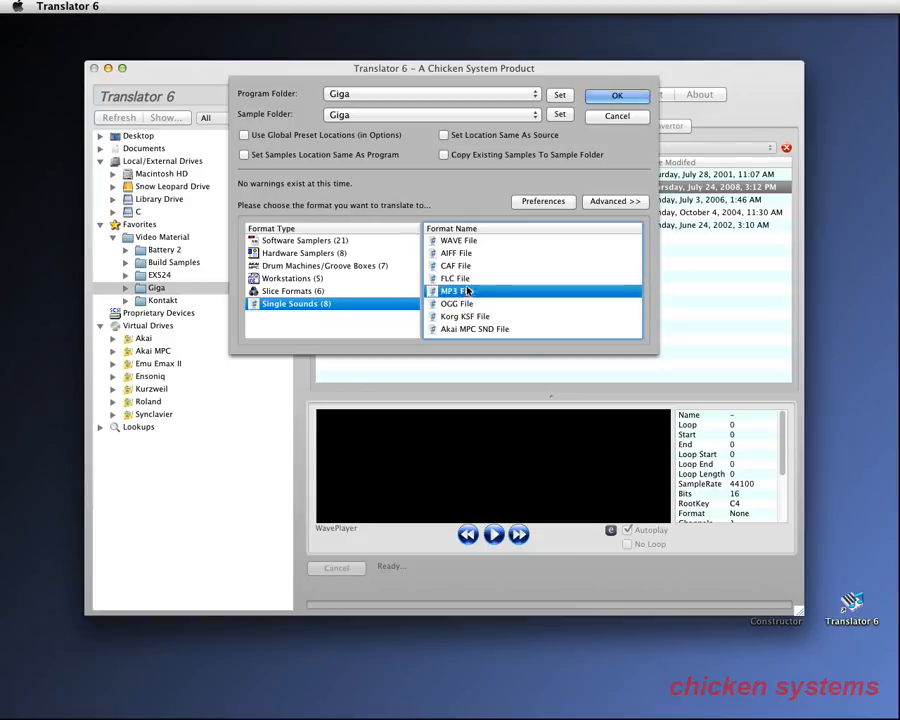
left_click(472, 304)
left_click(482, 317)
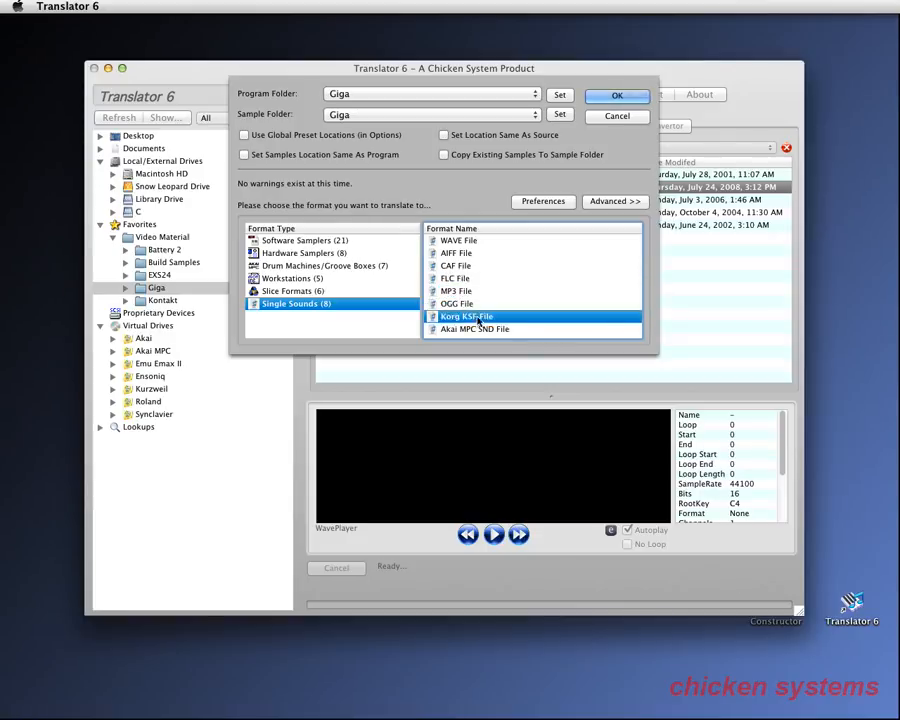
left_click(476, 330)
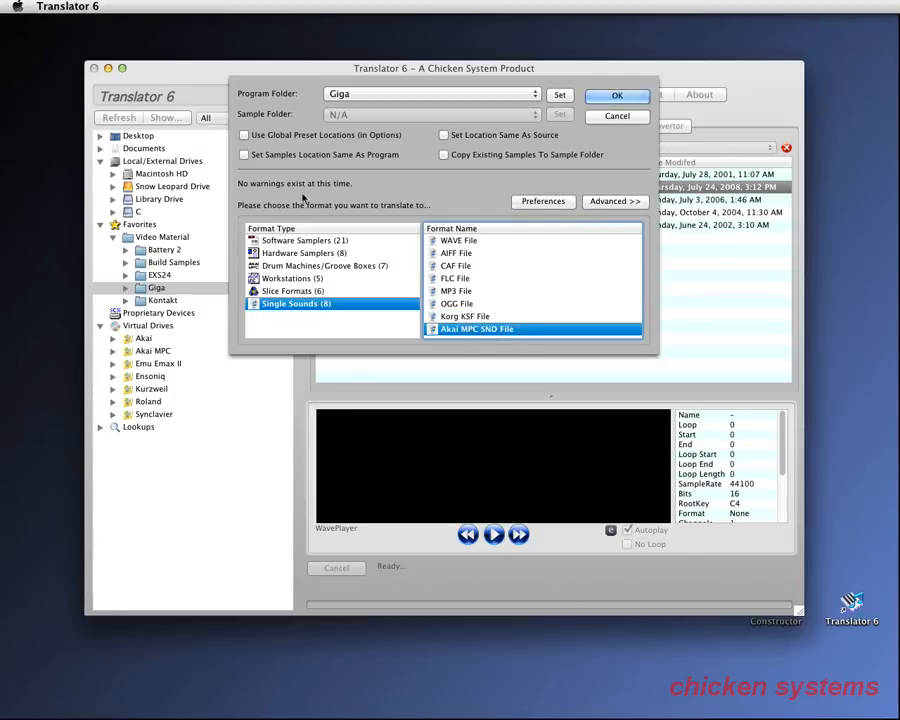
Look through the Single Sample Map, General and Fix References preferences and close them.
left_click(543, 203)
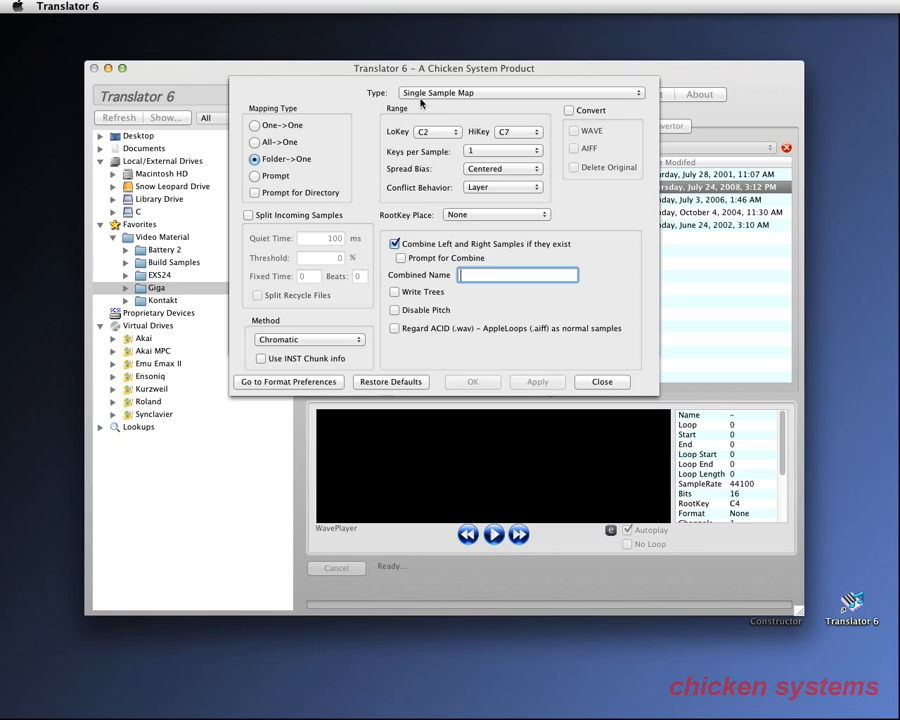
left_click(438, 93)
left_click(442, 68)
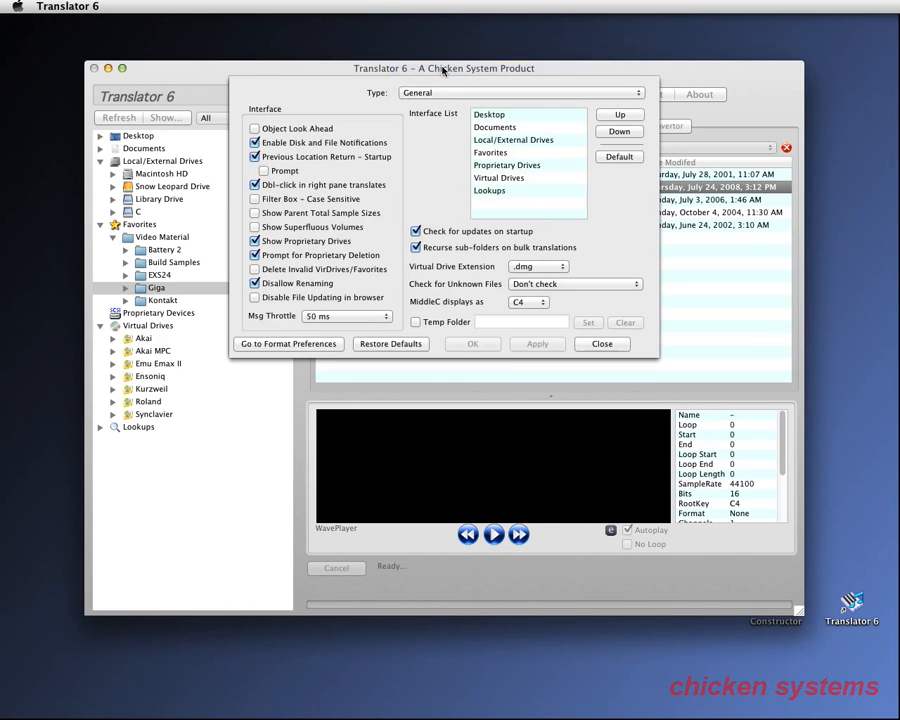
left_click(443, 93)
left_click(463, 194)
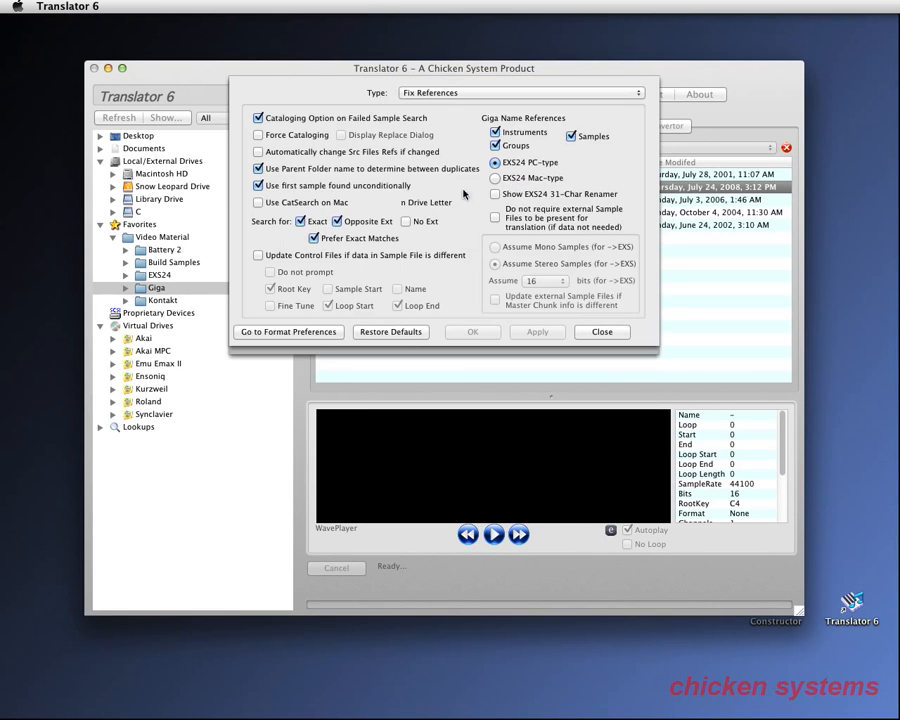
left_click(602, 333)
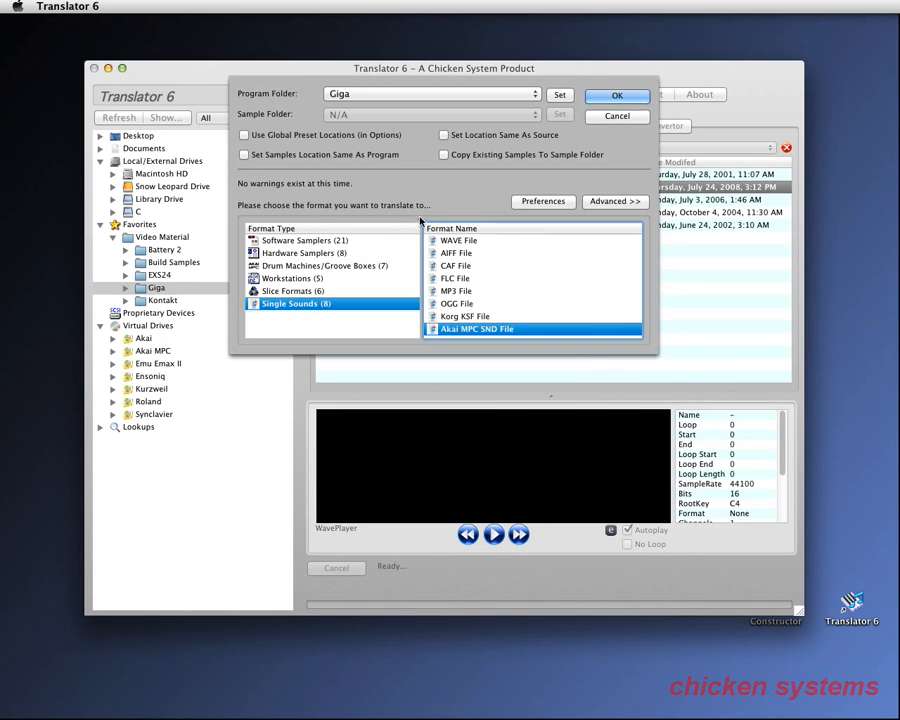
In the Bias preferences, enable a global Loop On/Off bias that turns looping off.
left_click(536, 200)
left_click(449, 93)
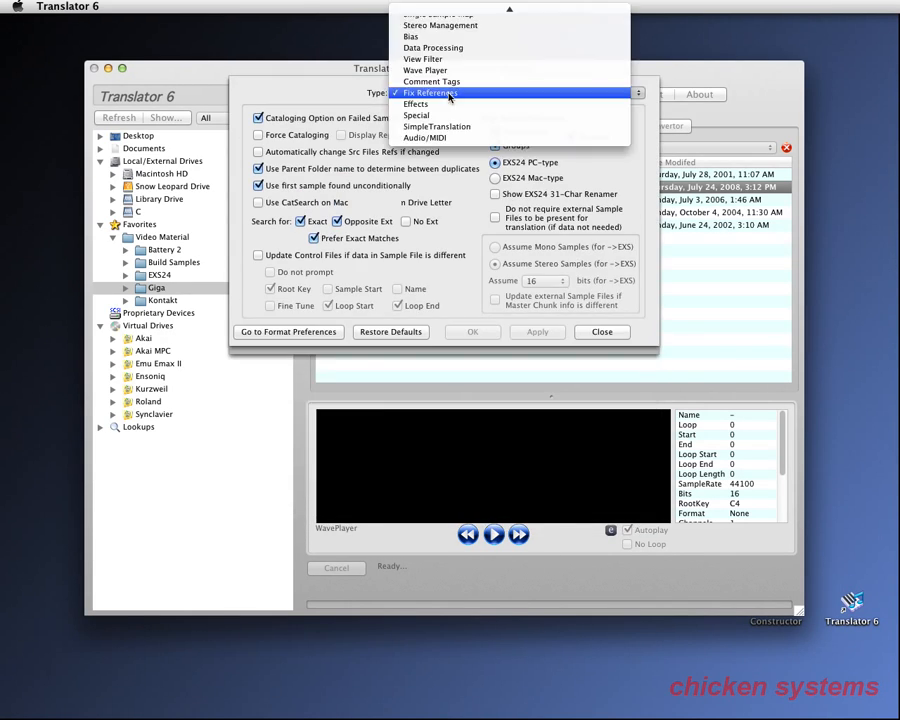
left_click(452, 37)
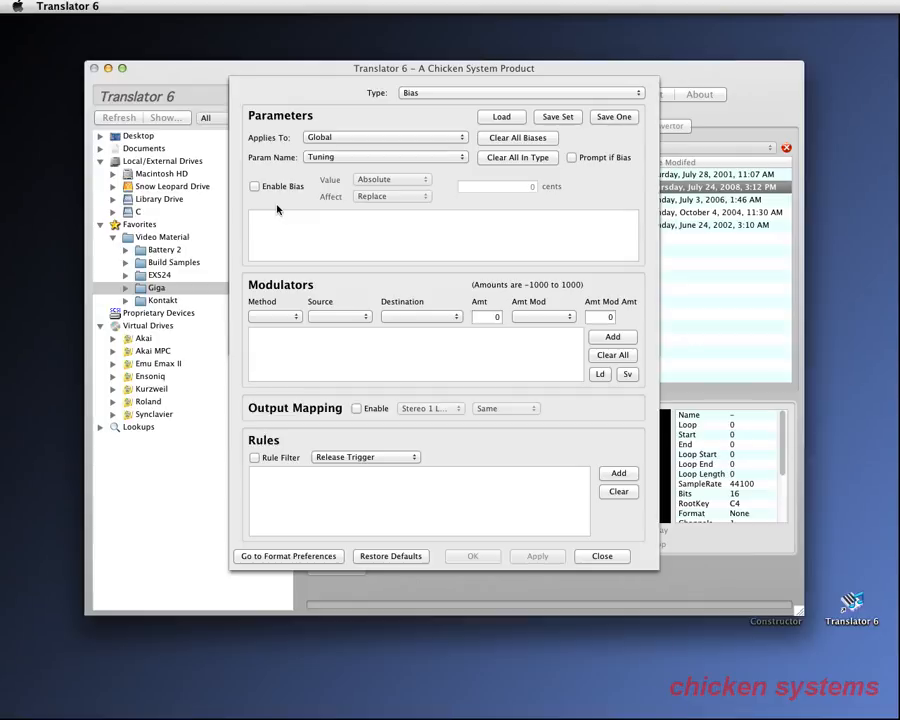
left_click(344, 156)
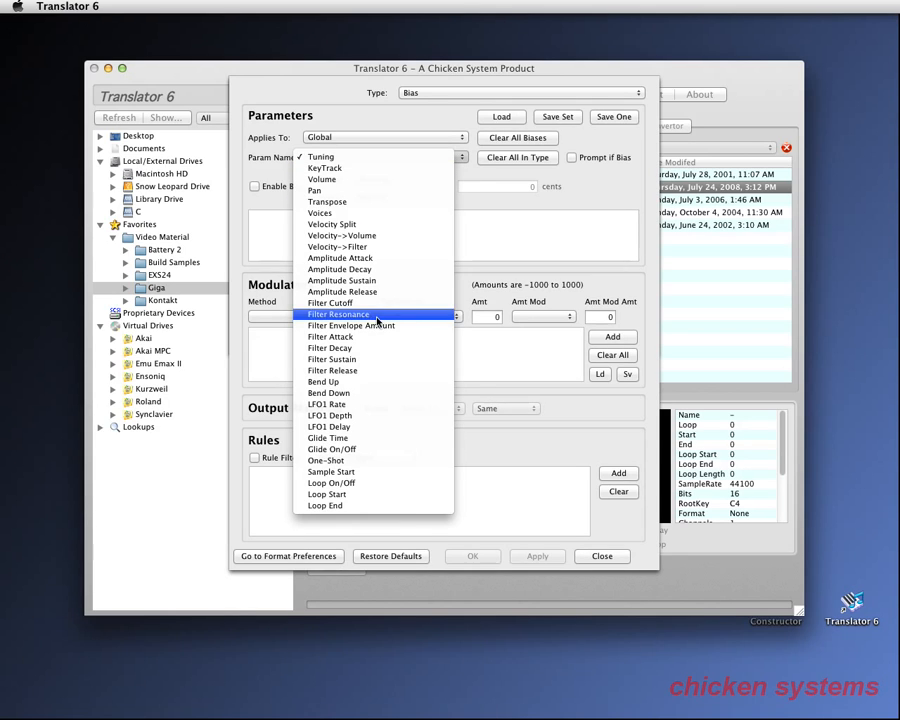
left_click(373, 483)
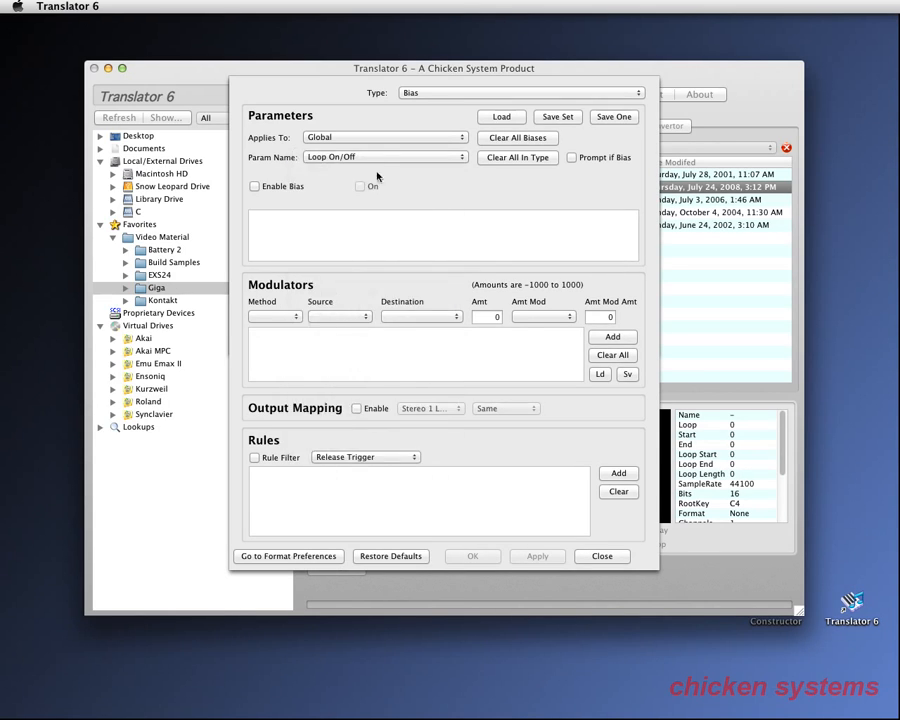
left_click(262, 187)
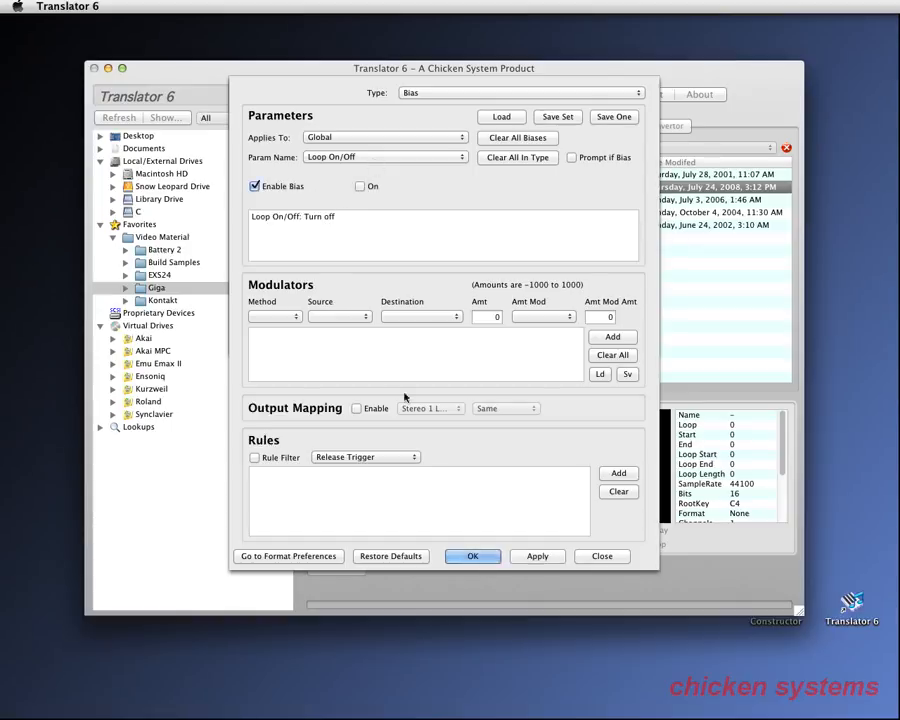
Enable a global Loop End bias that adds -1 samples to the current value and save the changed preferences.
left_click(340, 158)
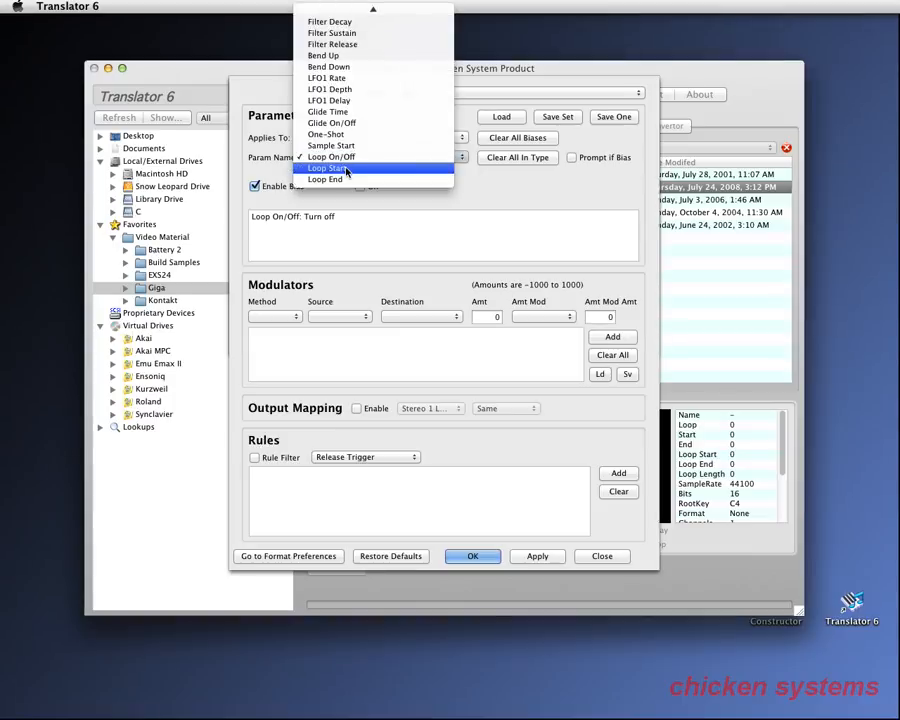
left_click(342, 178)
left_click(280, 190)
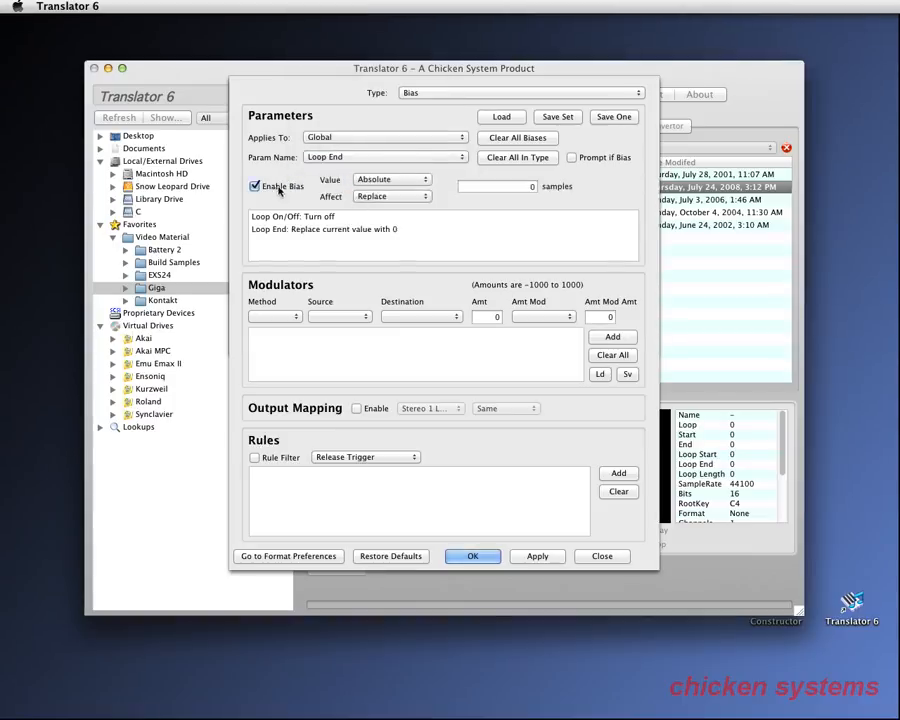
left_click(410, 197)
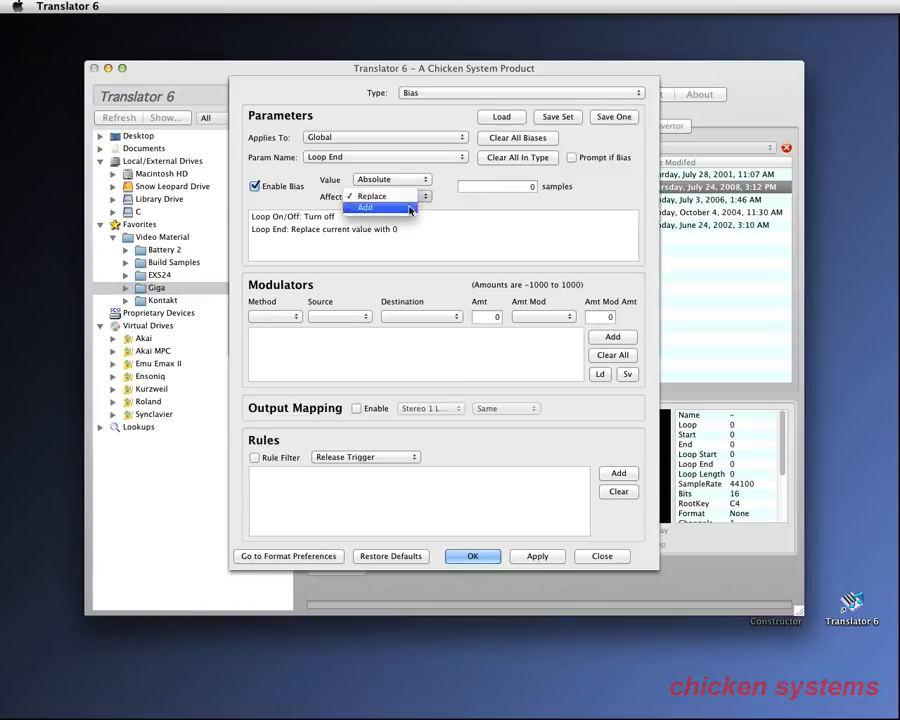
left_click(410, 208)
left_click(530, 186)
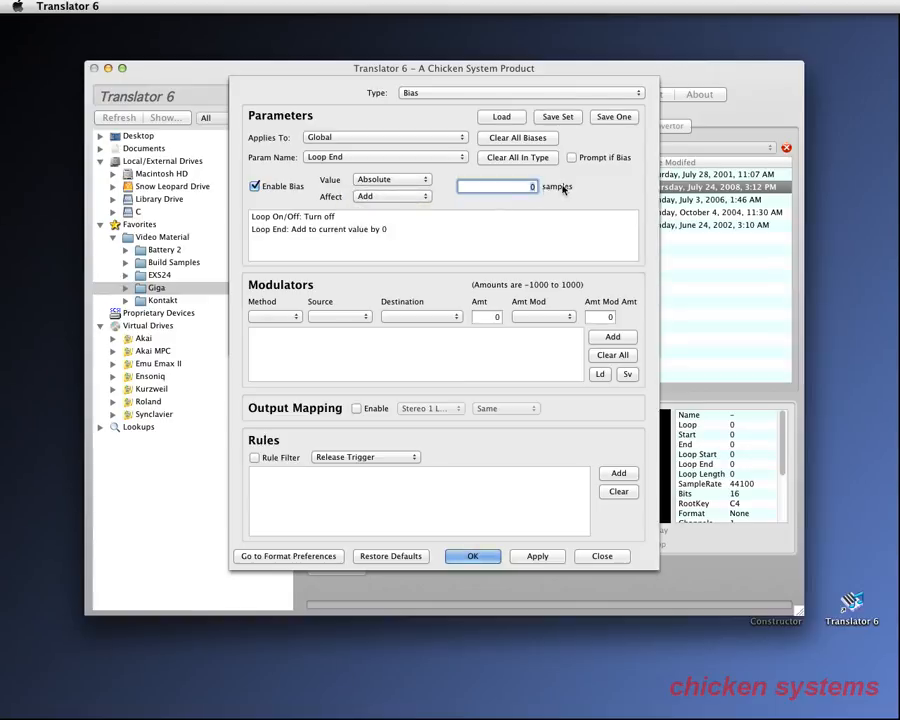
key("BackSpace")
type("-1")
left_click(477, 558)
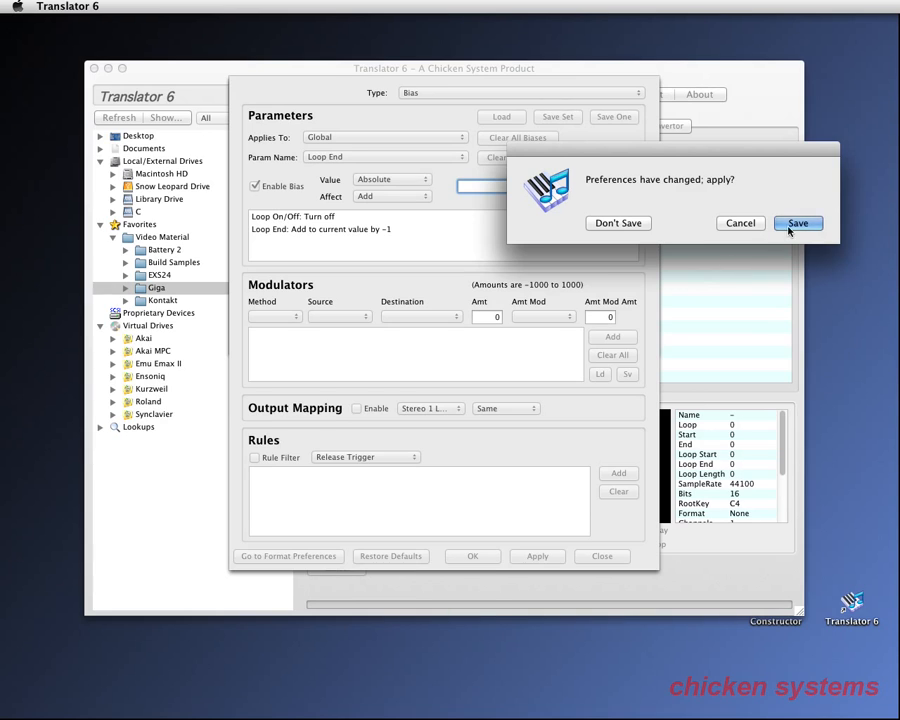
left_click(792, 226)
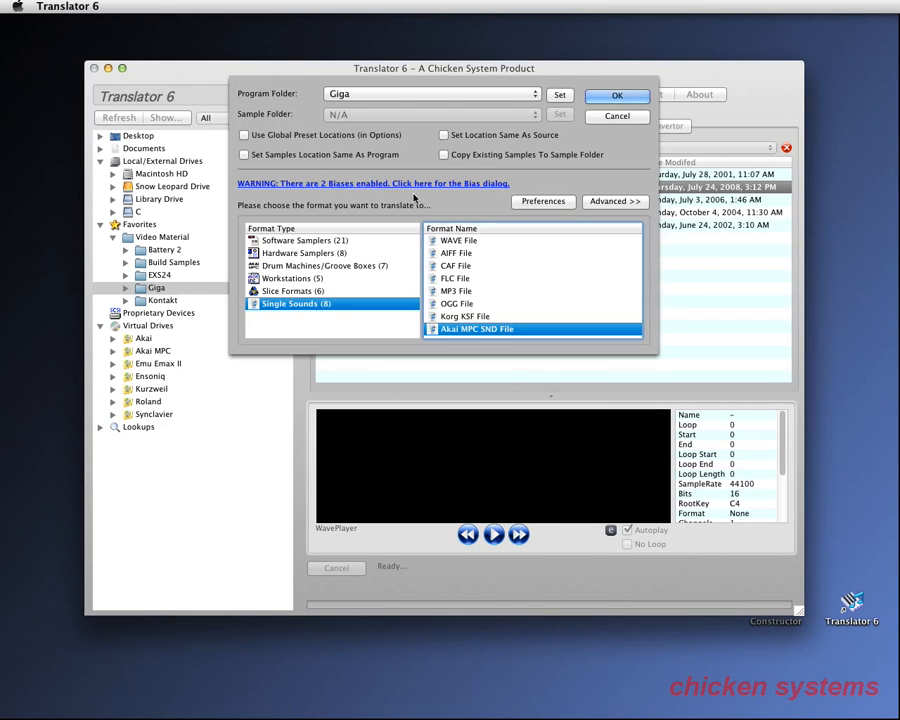
Open the Bias dialog from the warning, review the Applies To targets and parameter choices, and try toggling the Glide On/Off bias.
left_click(349, 186)
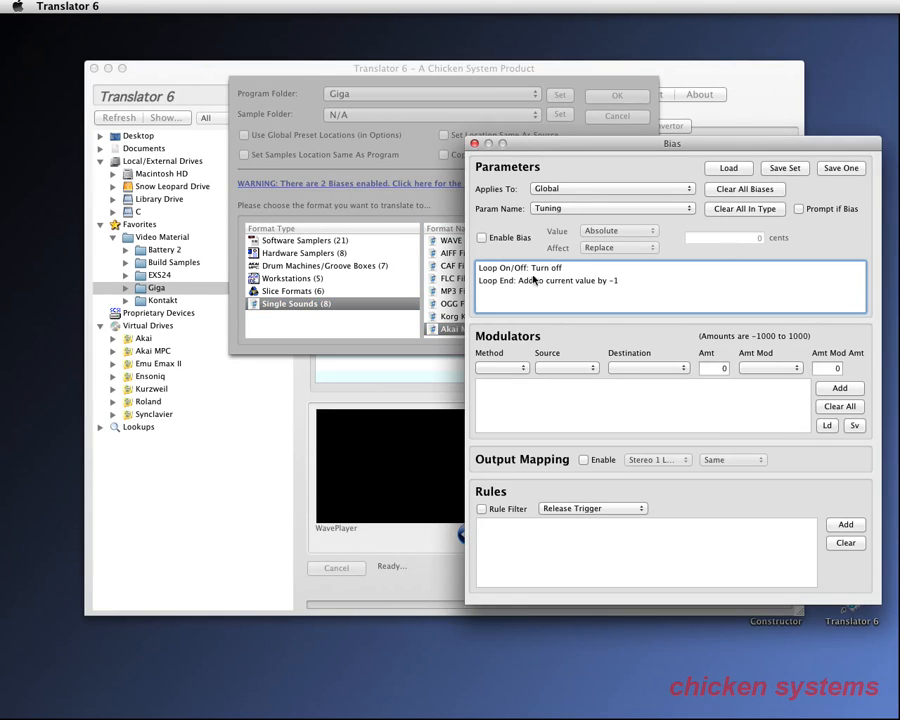
left_click(626, 190)
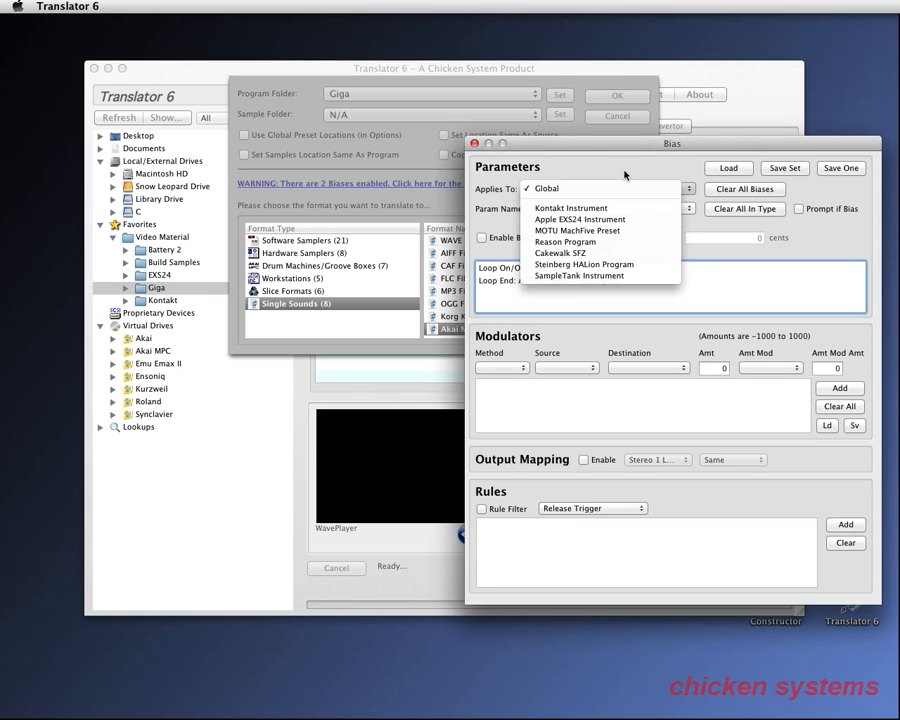
left_click(620, 191)
left_click(604, 208)
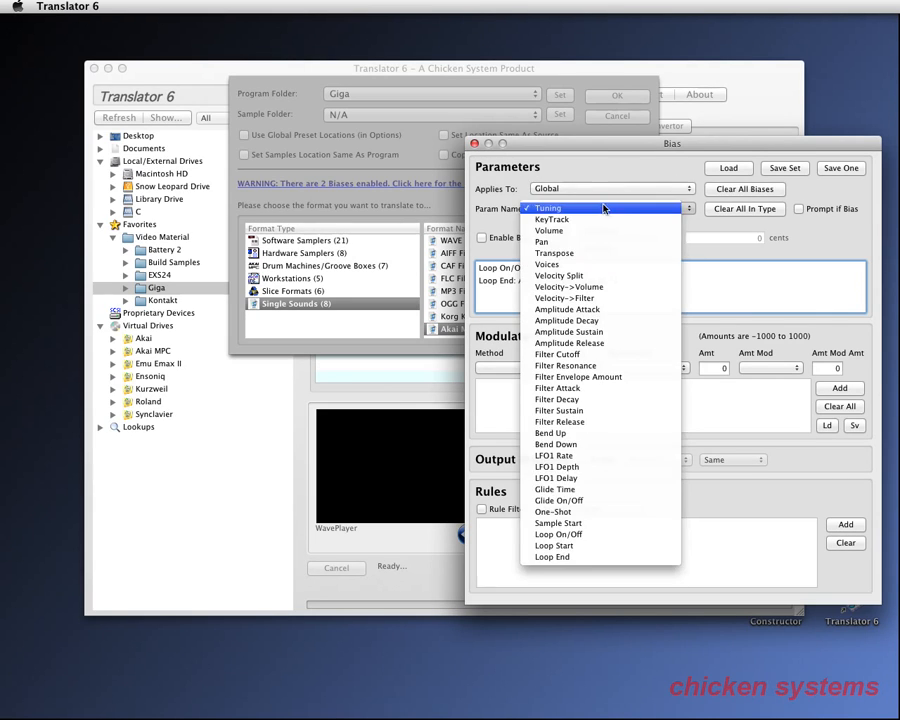
left_click(592, 501)
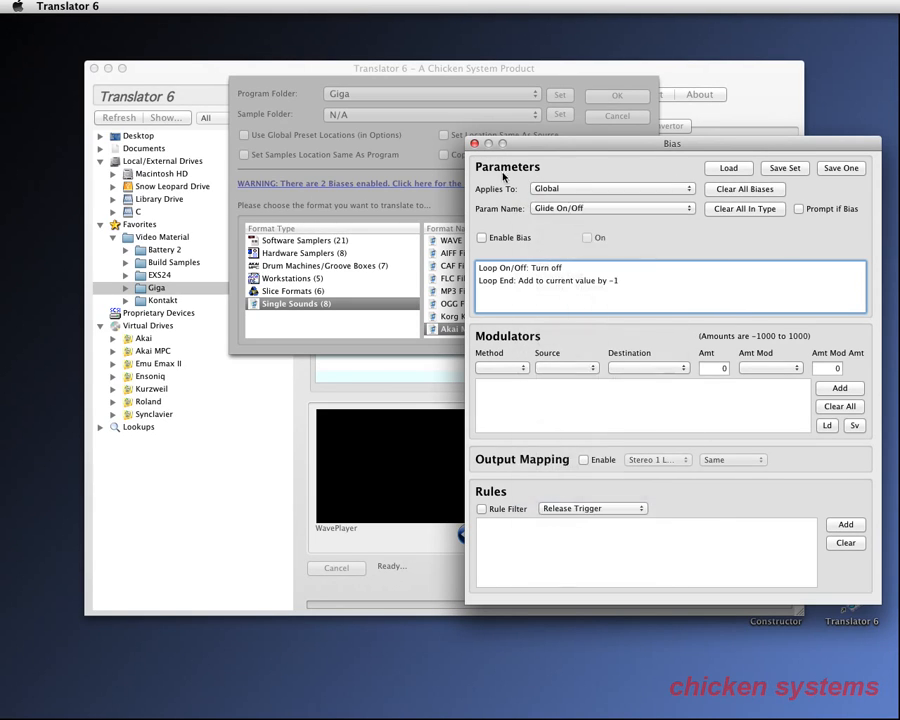
left_click(501, 242)
left_click(501, 242)
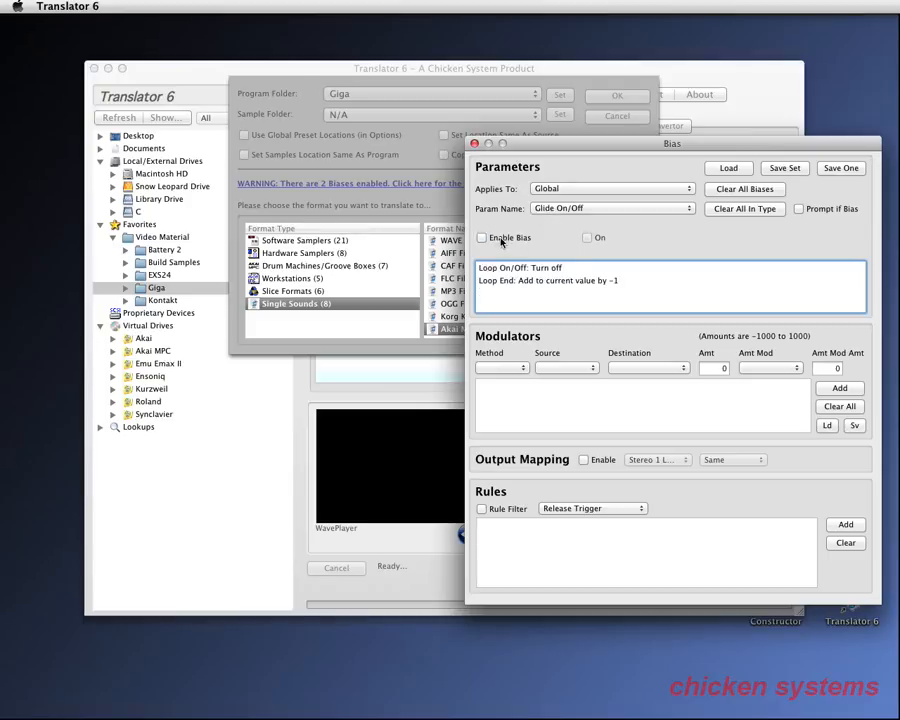
Clear all enabled biases and close the Bias dialog.
left_click(777, 189)
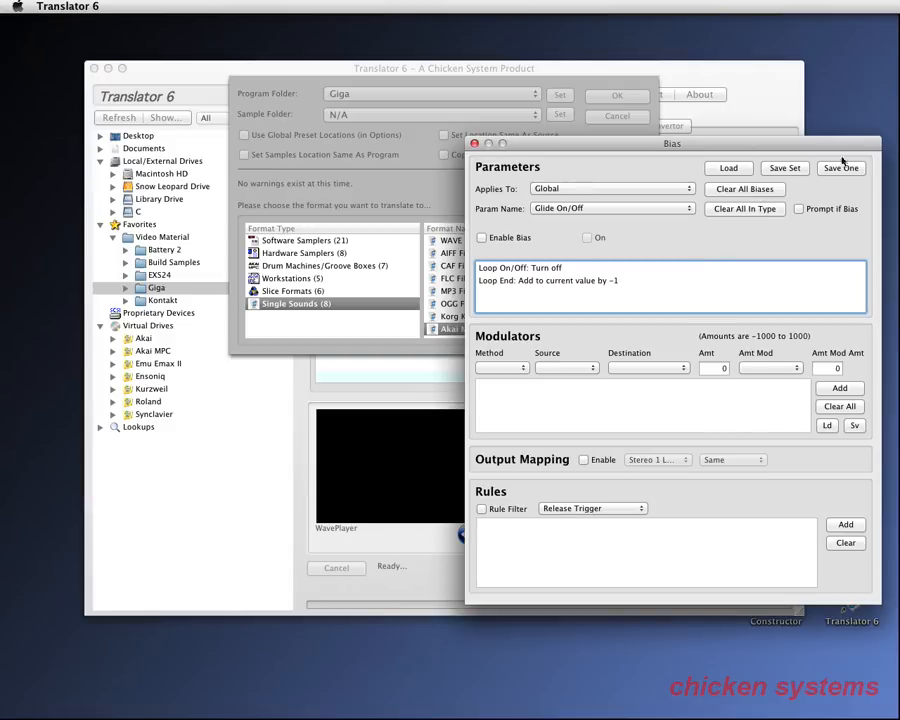
left_click(475, 145)
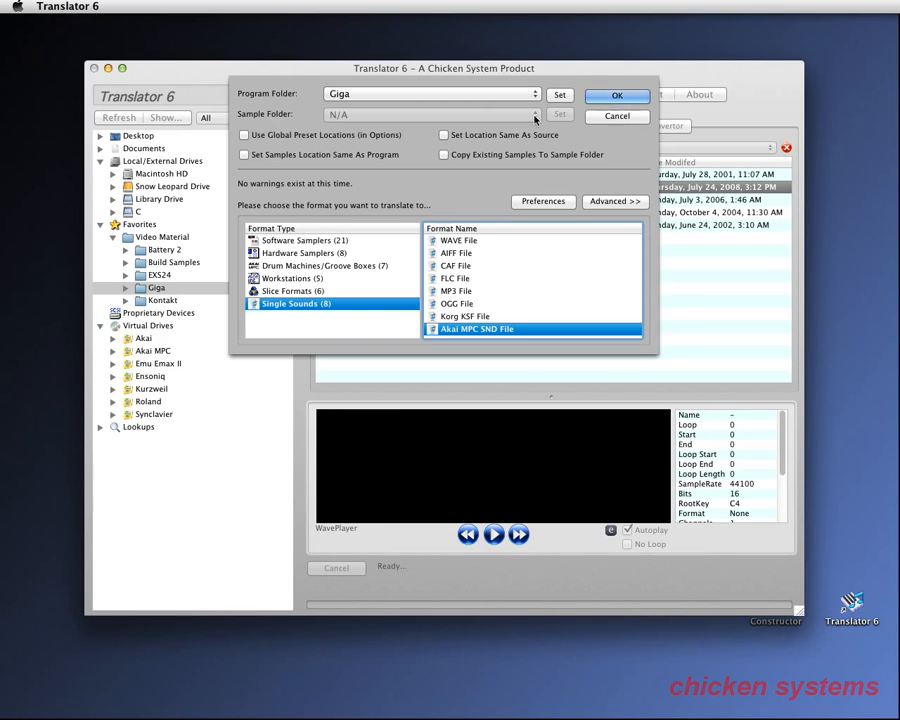
Return to the Software Samplers formats with Kontakt 3.5 Instrument chosen and cancel the translation.
left_click(300, 241)
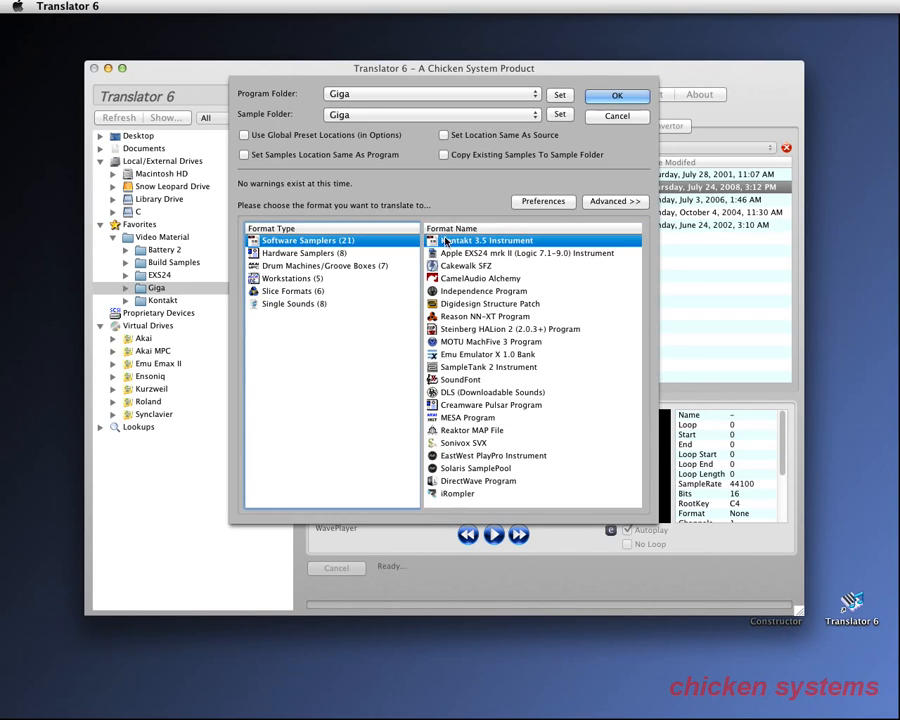
left_click(614, 117)
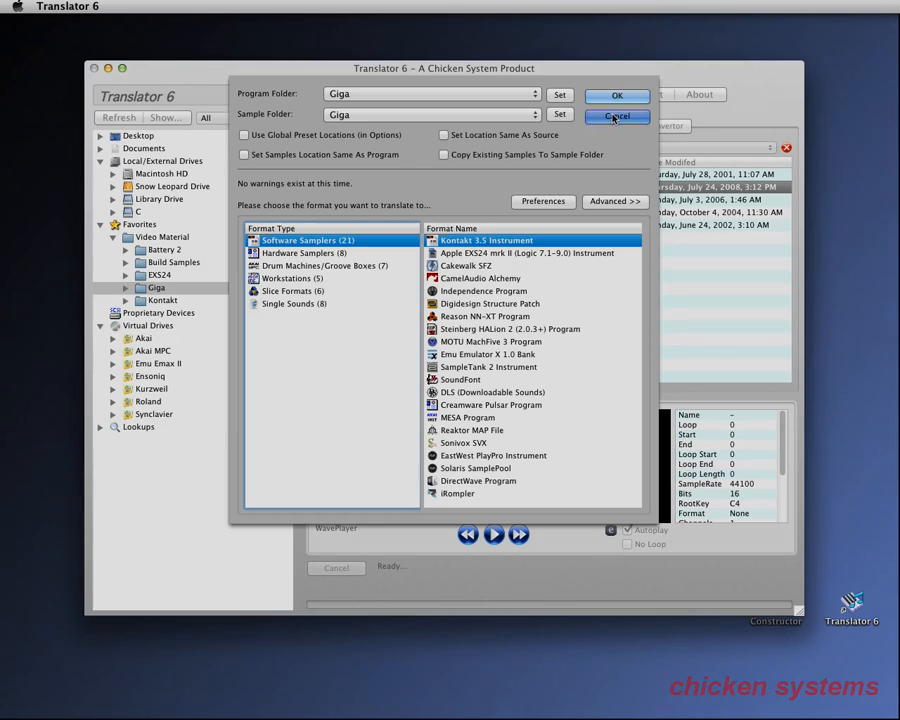